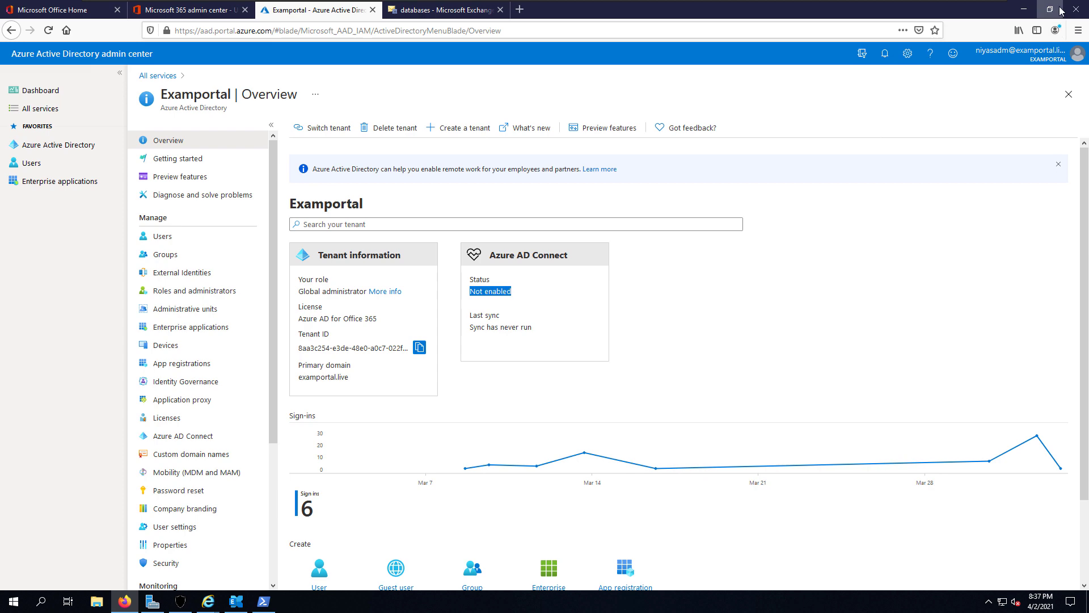
# Step: Confirm that Azure AD Connect sync is not enabled, then switch to the Exchange admin center
pyautogui.click(1024, 10)
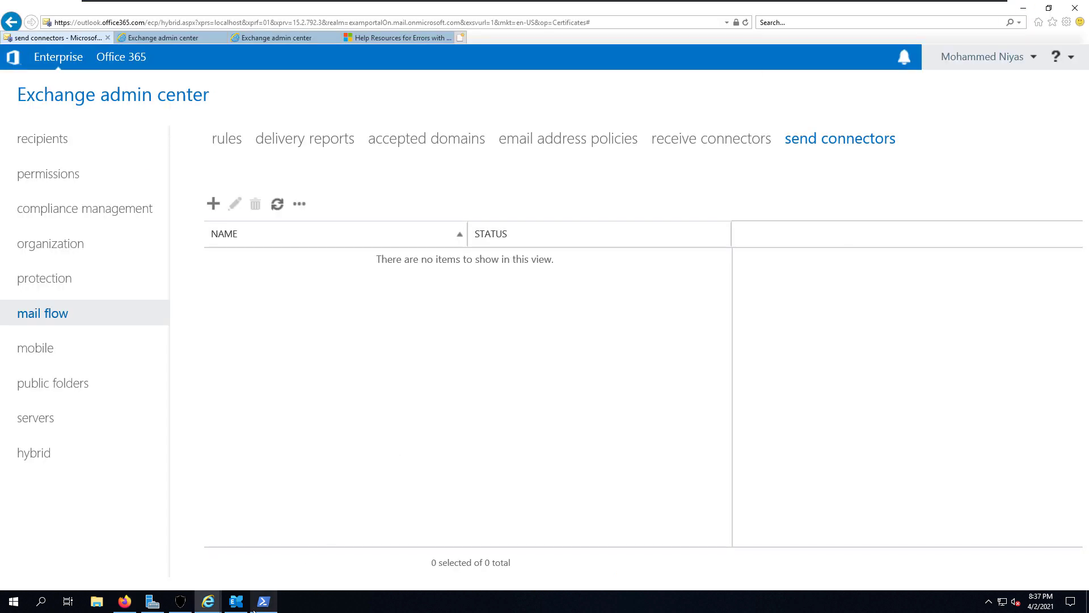
# Step: Close the shell window, Internet Explorer with all its tabs, and the remaining PowerShell window
pyautogui.click(236, 601)
pyautogui.click(1021, 146)
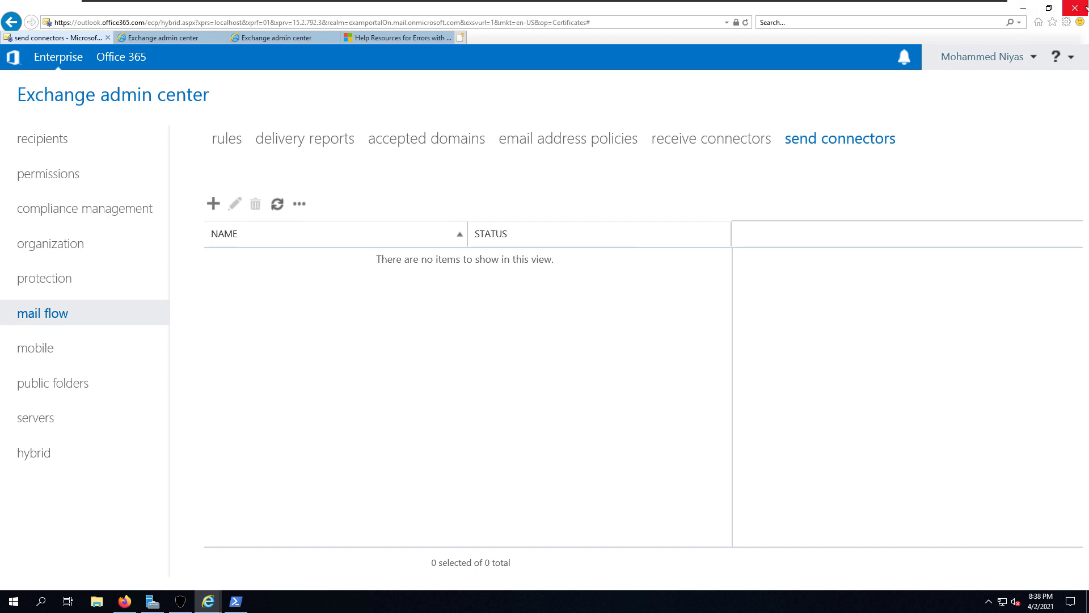
pyautogui.click(1075, 8)
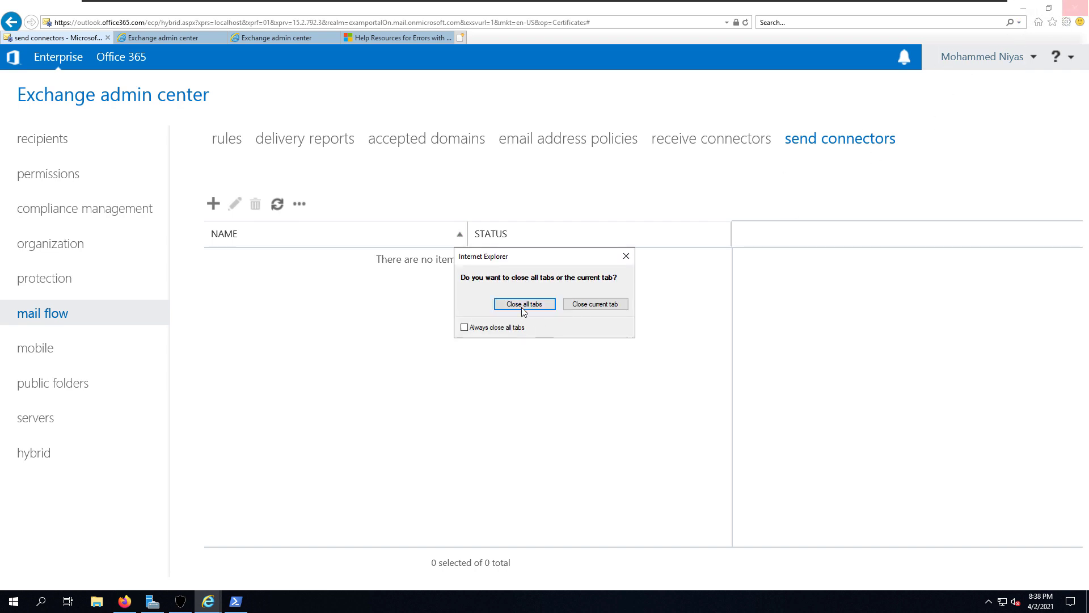
pyautogui.click(523, 305)
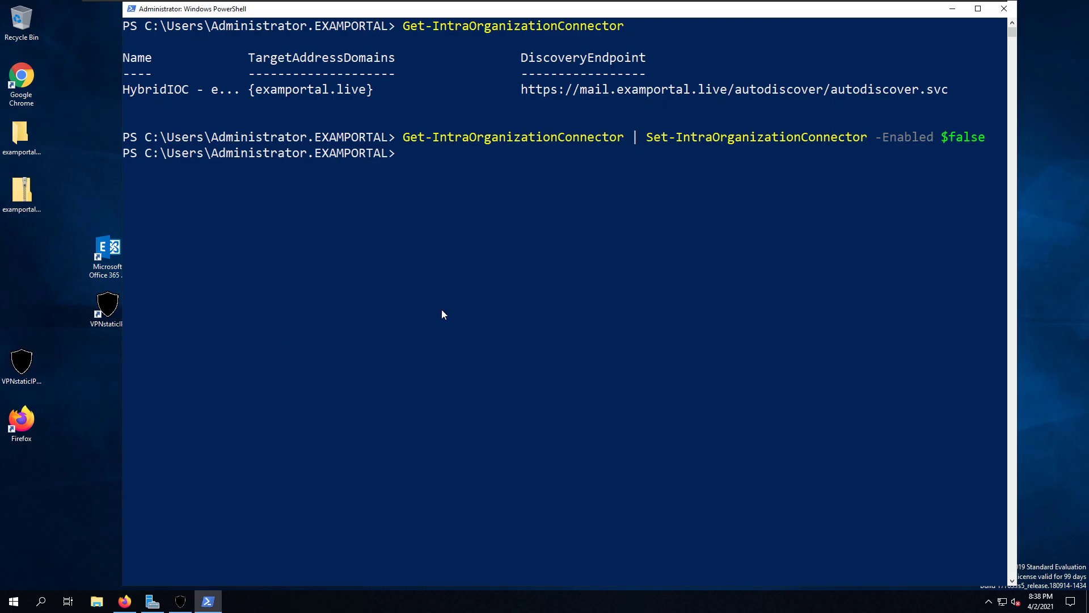
pyautogui.click(1005, 8)
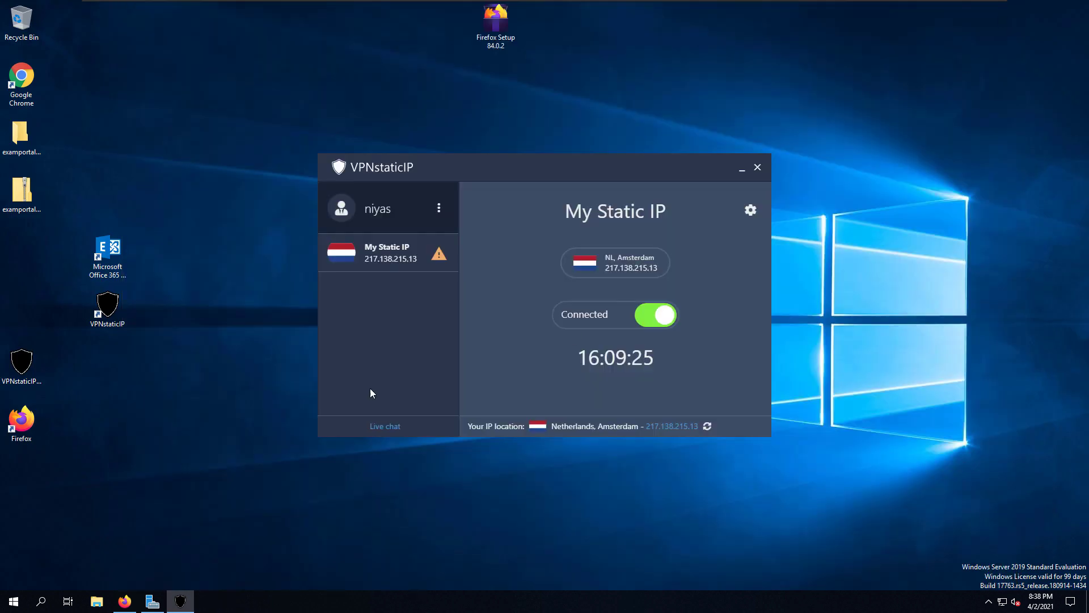
# Step: Uninstall Microsoft Exchange Server 2019 Cumulative Update 8 from Control Panel's Programs and Features
pyautogui.click(20, 607)
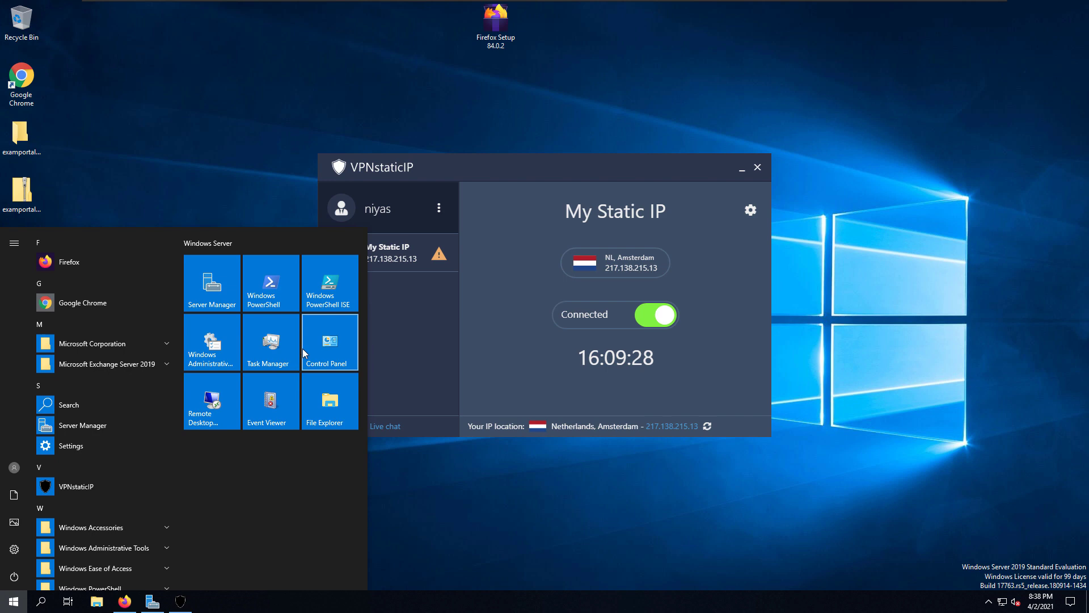
pyautogui.click(332, 355)
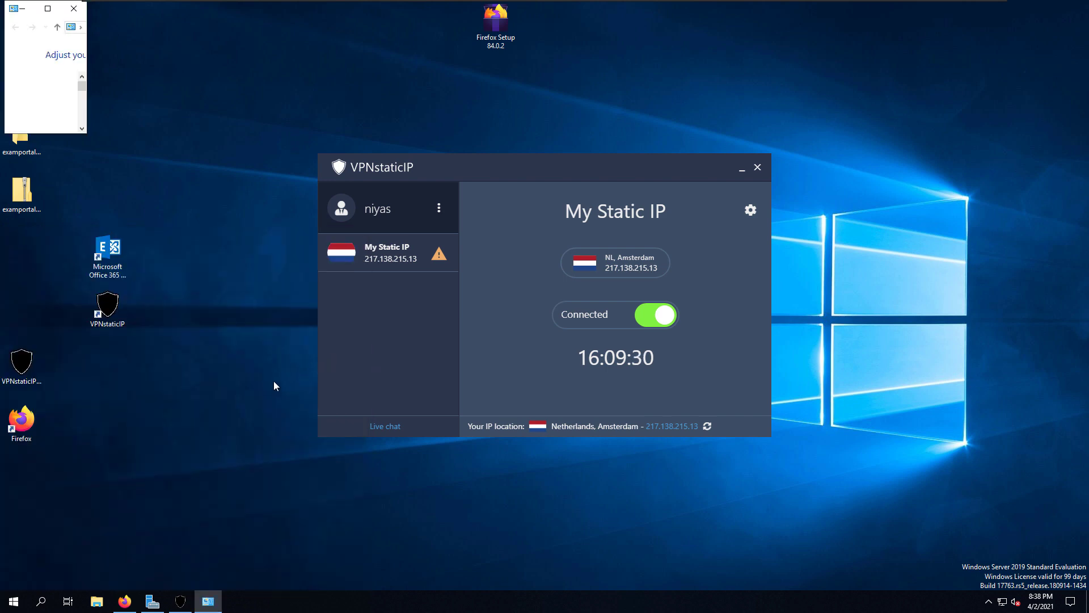
pyautogui.click(47, 8)
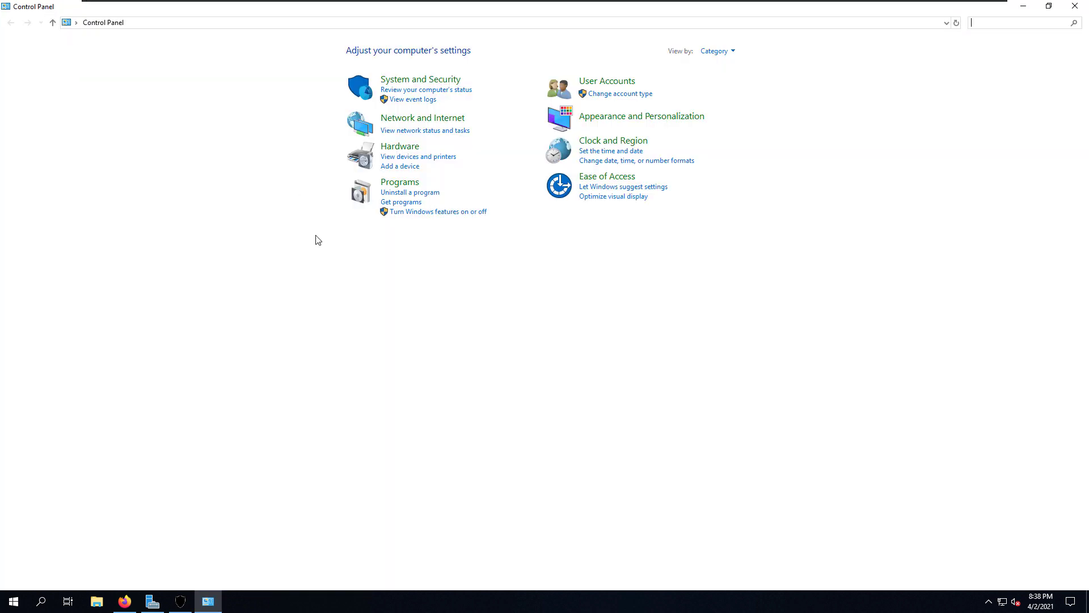
pyautogui.click(410, 193)
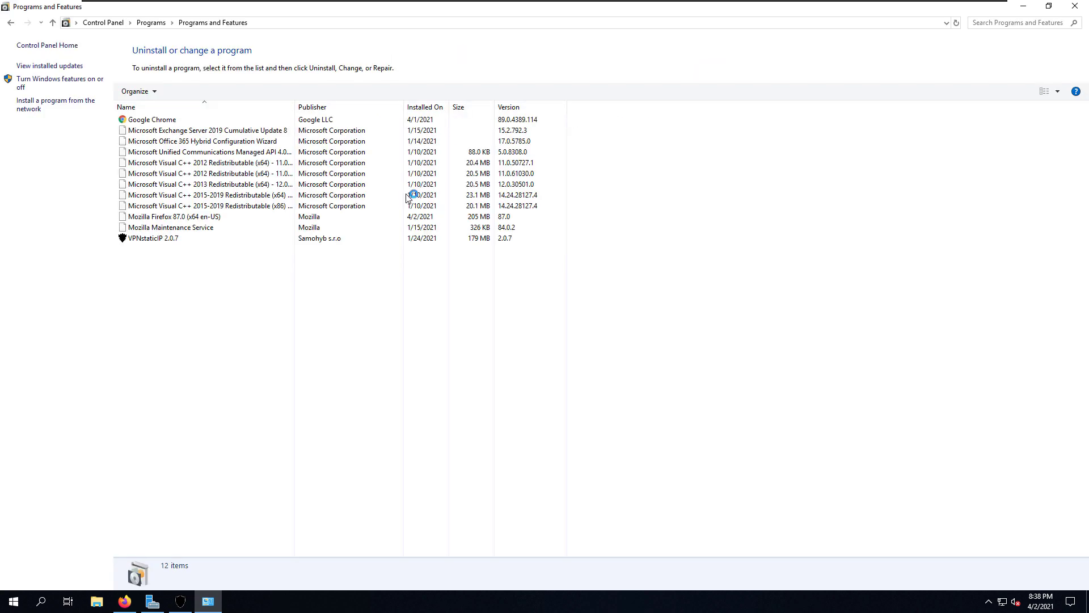
pyautogui.click(227, 141)
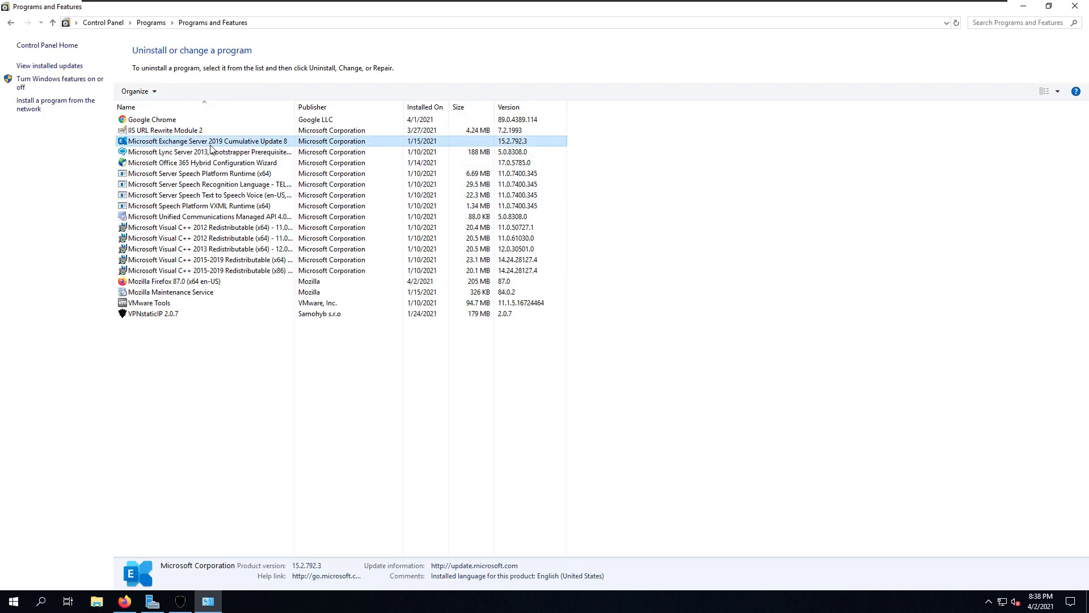
pyautogui.click(176, 94)
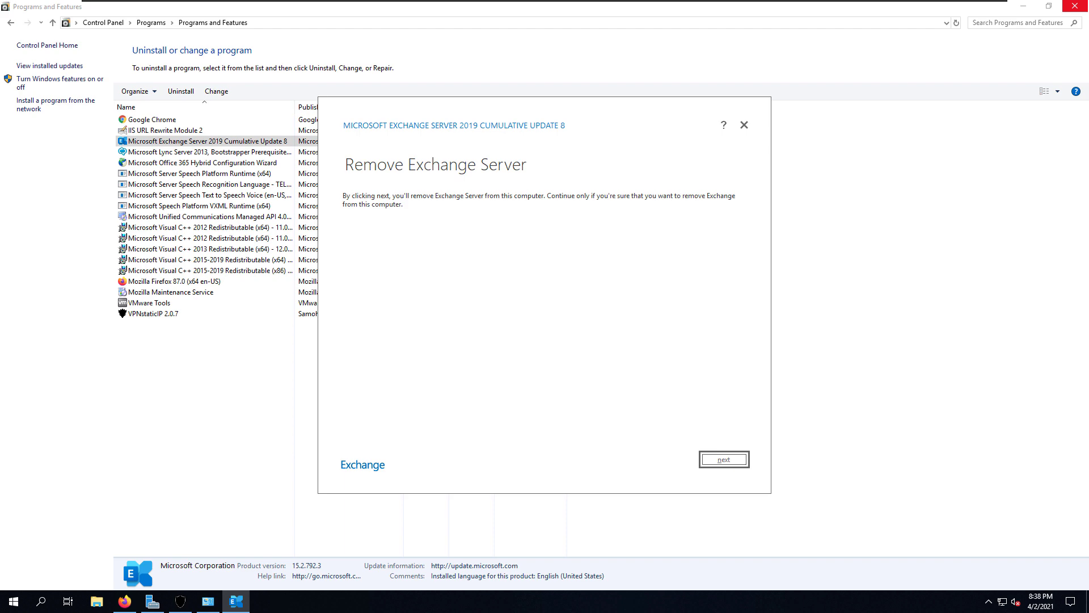
# Step: Run the removal readiness checks and select the suggested Get-Mailbox -Archive command in the error
pyautogui.click(722, 460)
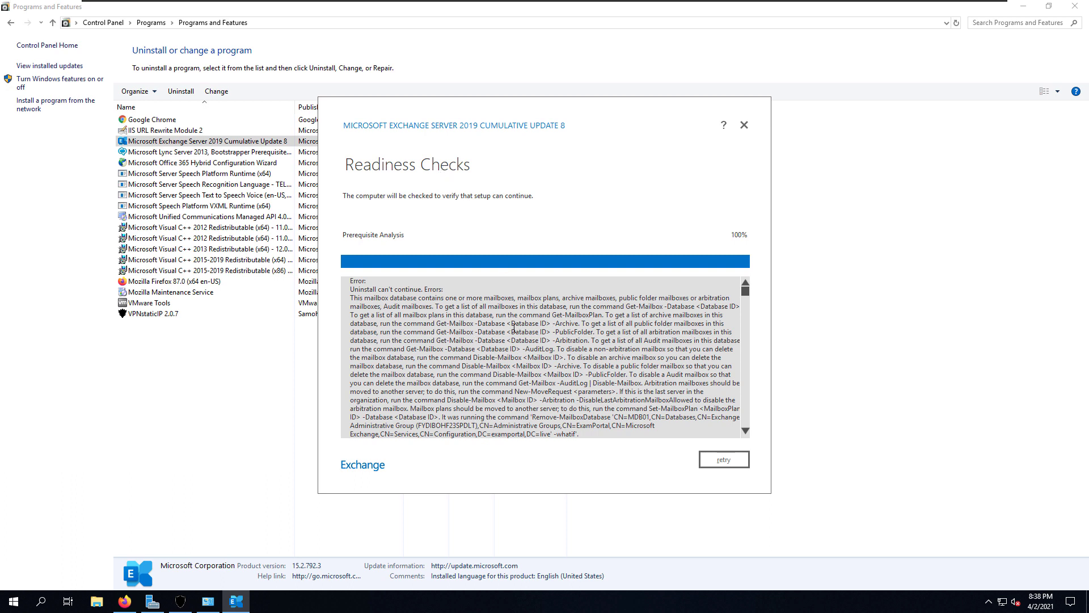
pyautogui.moveTo(507, 324); pyautogui.dragTo(443, 324)
pyautogui.click(579, 323)
pyautogui.moveTo(578, 322); pyautogui.dragTo(442, 327)
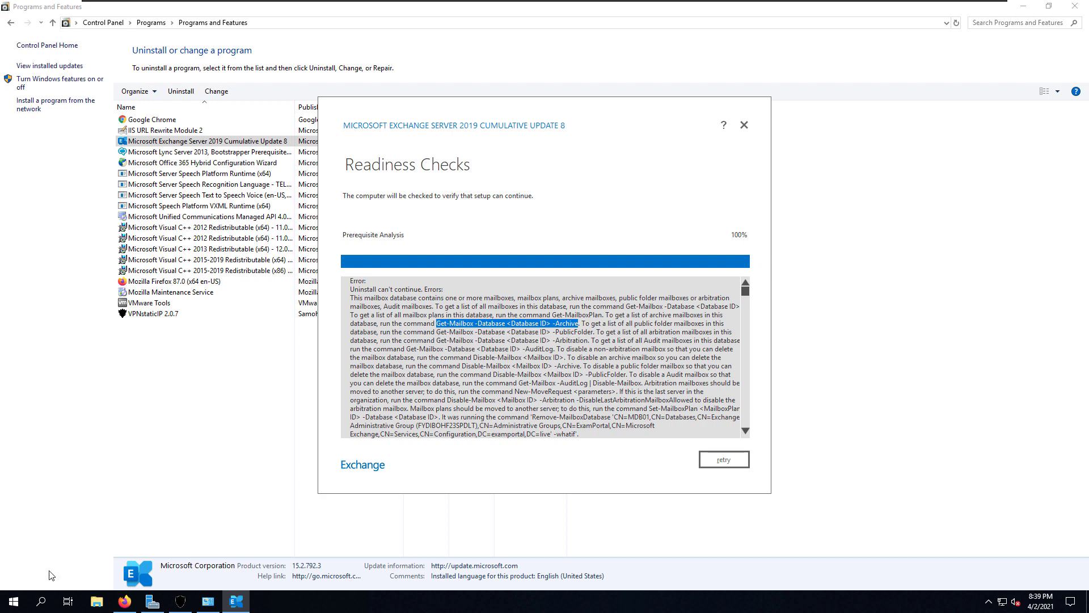
pyautogui.click(15, 602)
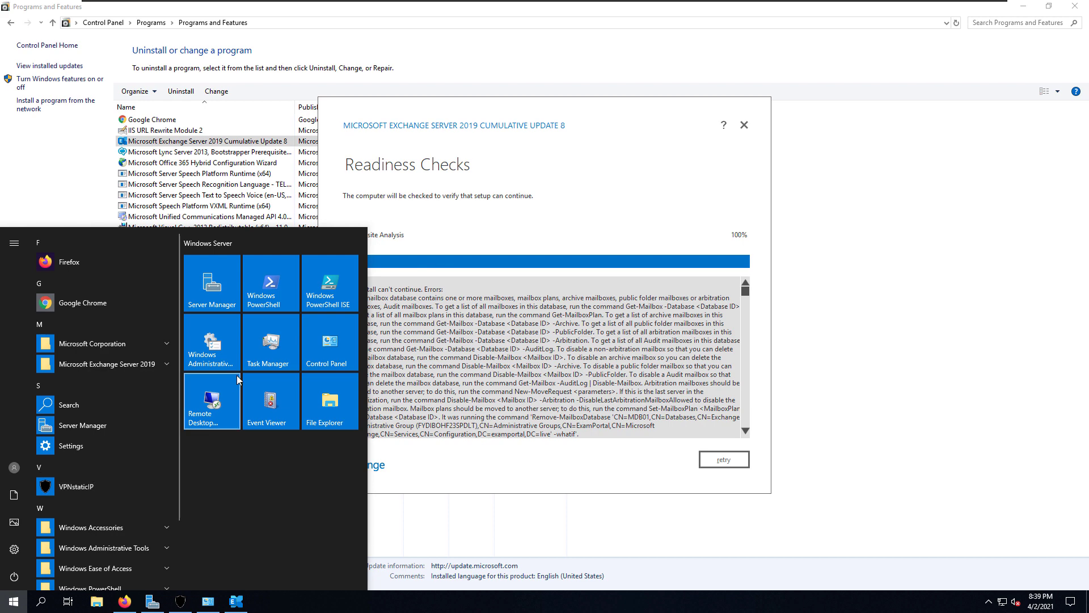
# Step: Launch Exchange Management Shell, clear the screen, and run Get-MailboxDatabase
pyautogui.click(150, 366)
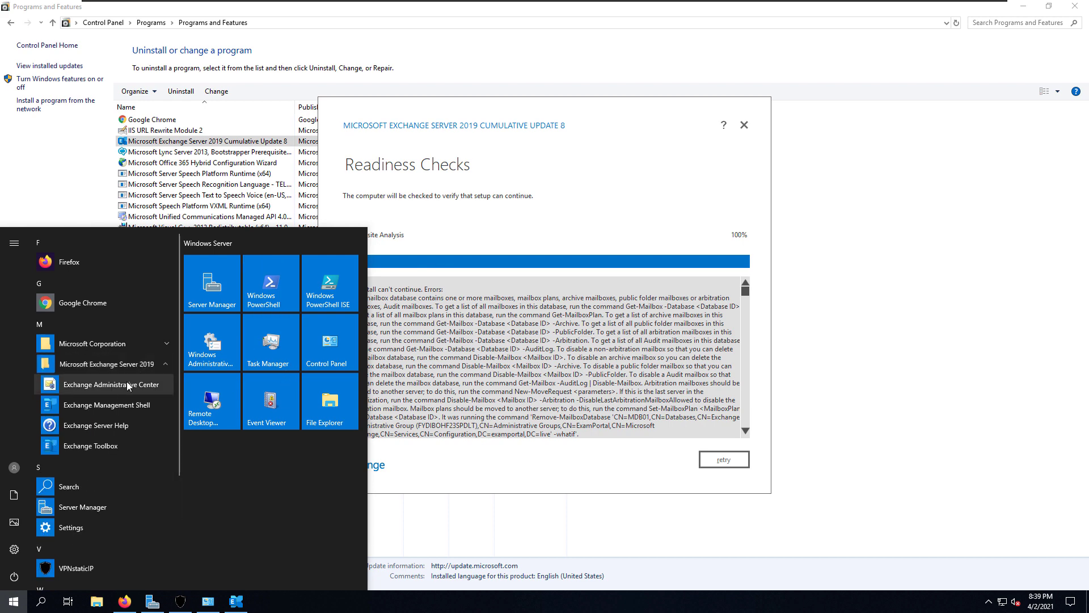
pyautogui.click(107, 404)
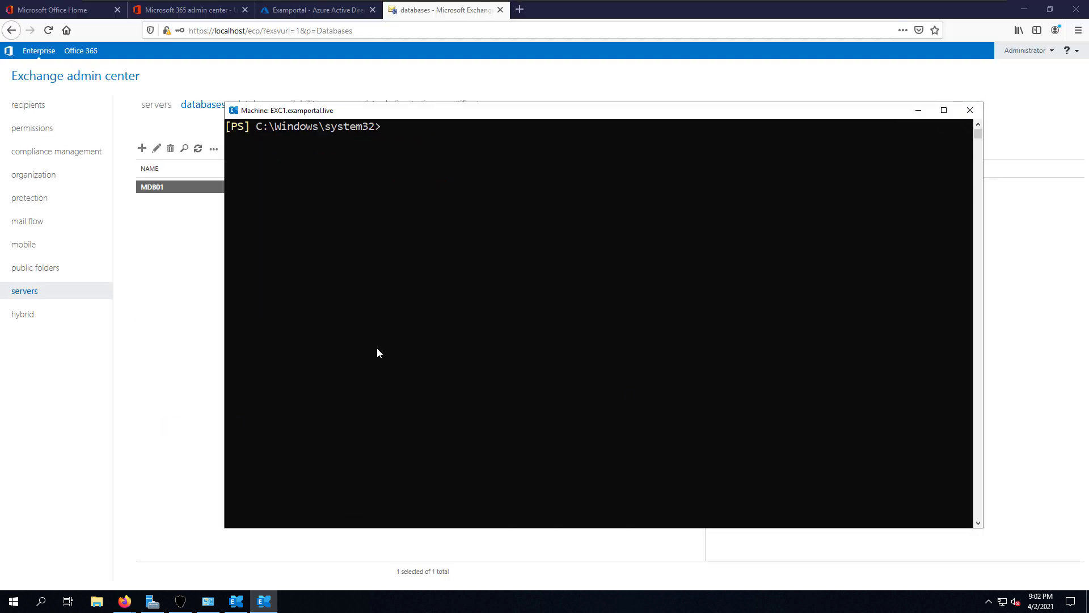
pyautogui.click(377, 350)
pyautogui.write('CLS')
pyautogui.press('Return')
pyautogui.write('Get-MailboxDatabase')
pyautogui.press('Return')
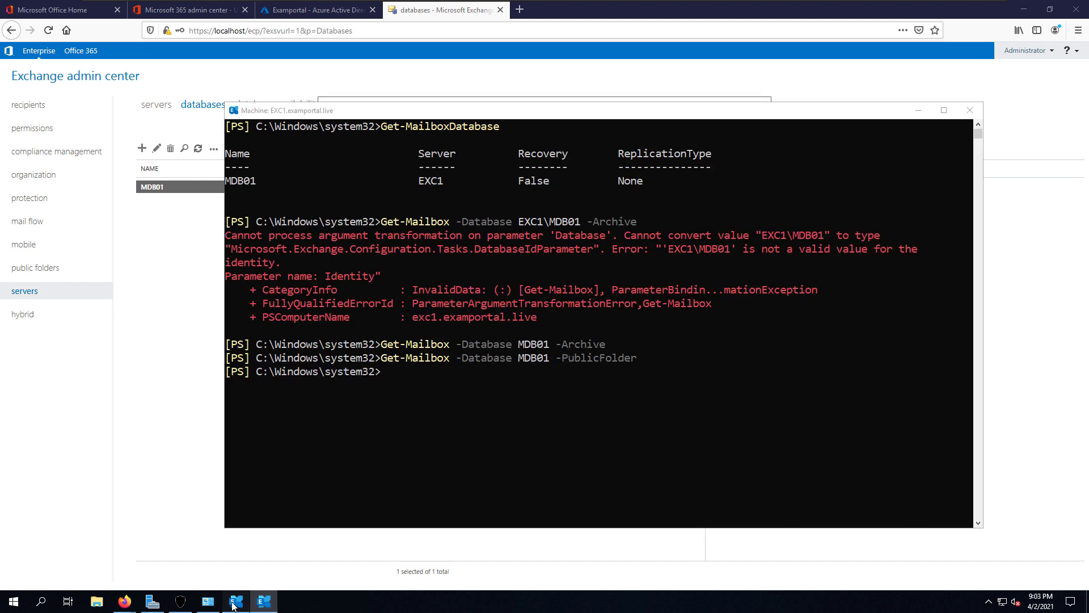
# Step: After rechecking the setup error, run Get-Mailbox -Database MDB01 -Arbitration
pyautogui.click(234, 603)
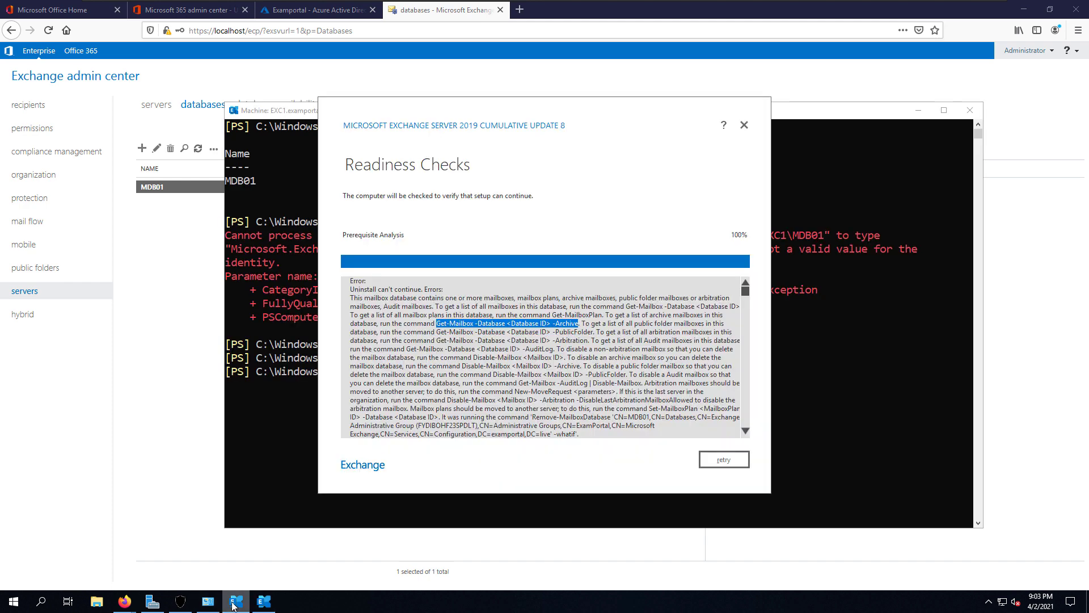
pyautogui.click(812, 417)
pyautogui.press('Up')
pyautogui.press('BackSpace')
pyautogui.press('BackSpace')
pyautogui.press('BackSpace')
pyautogui.press('BackSpace')
pyautogui.press('BackSpace')
pyautogui.press('BackSpace')
pyautogui.press('BackSpace')
pyautogui.press('BackSpace')
pyautogui.press('BackSpace')
pyautogui.press('BackSpace')
pyautogui.press('BackSpace')
pyautogui.press('BackSpace')
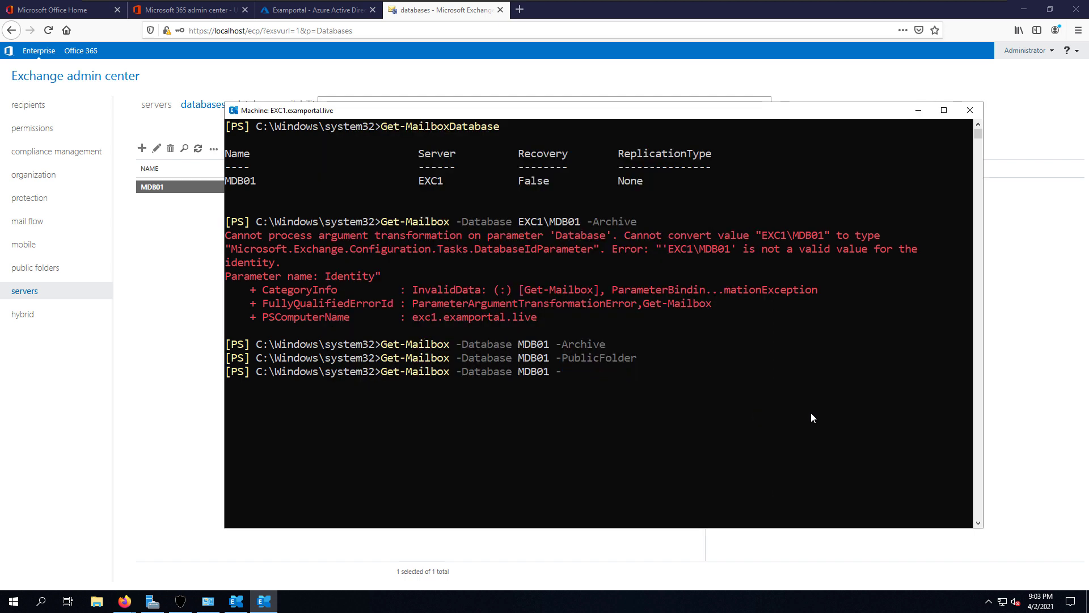
pyautogui.write('Arbitration')
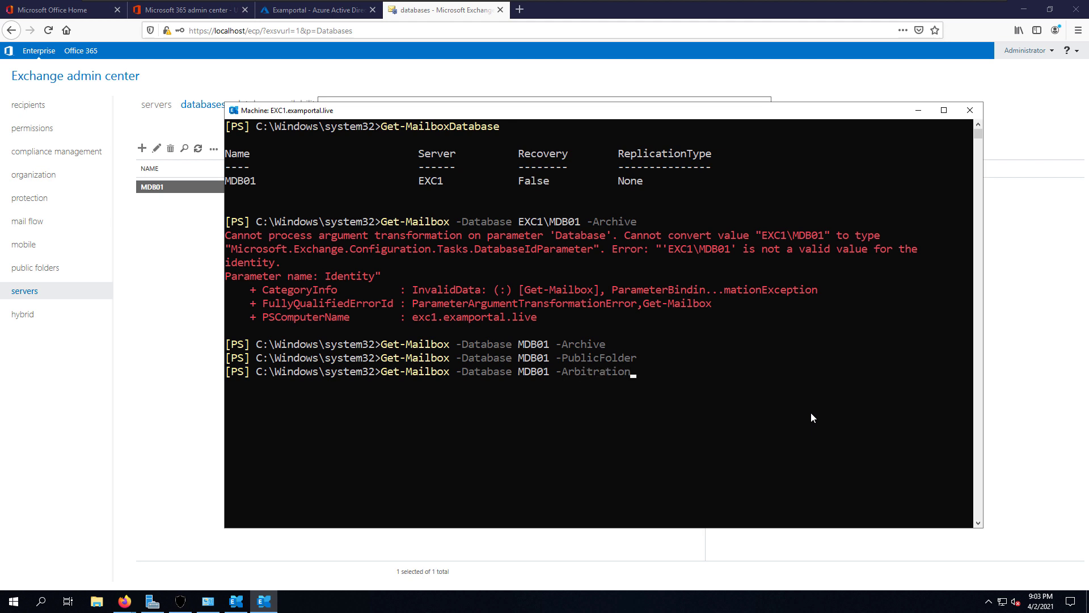
pyautogui.press('Return')
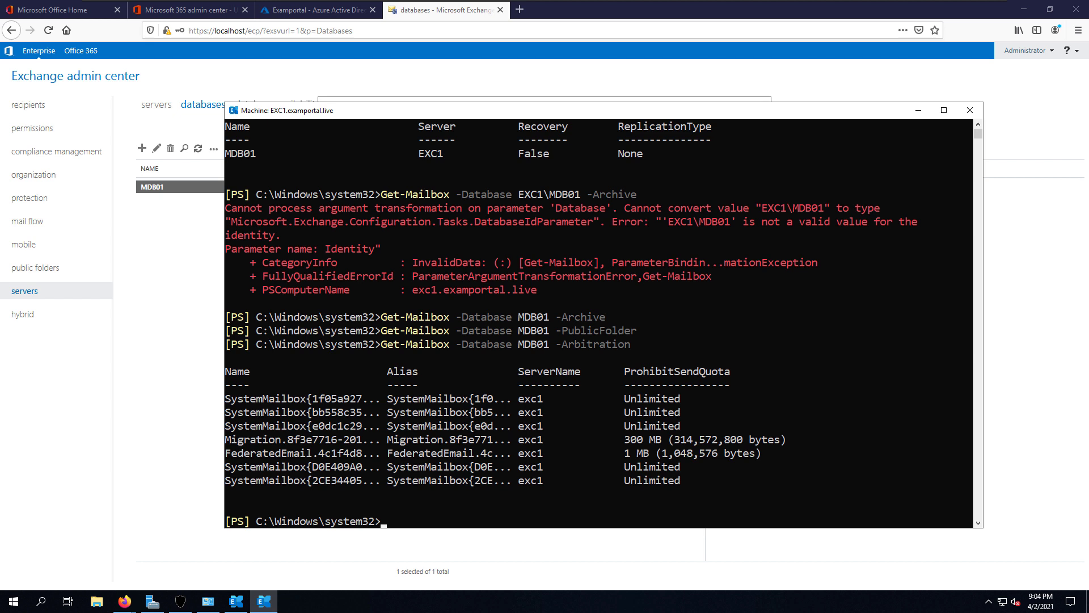
# Step: Disable all arbitration mailboxes with -DisableLastArbitrationMailboxAllowed, answering A, then run Get-OfflineAddressBook
pyautogui.rightClick(697, 278)
pyautogui.press('Return')
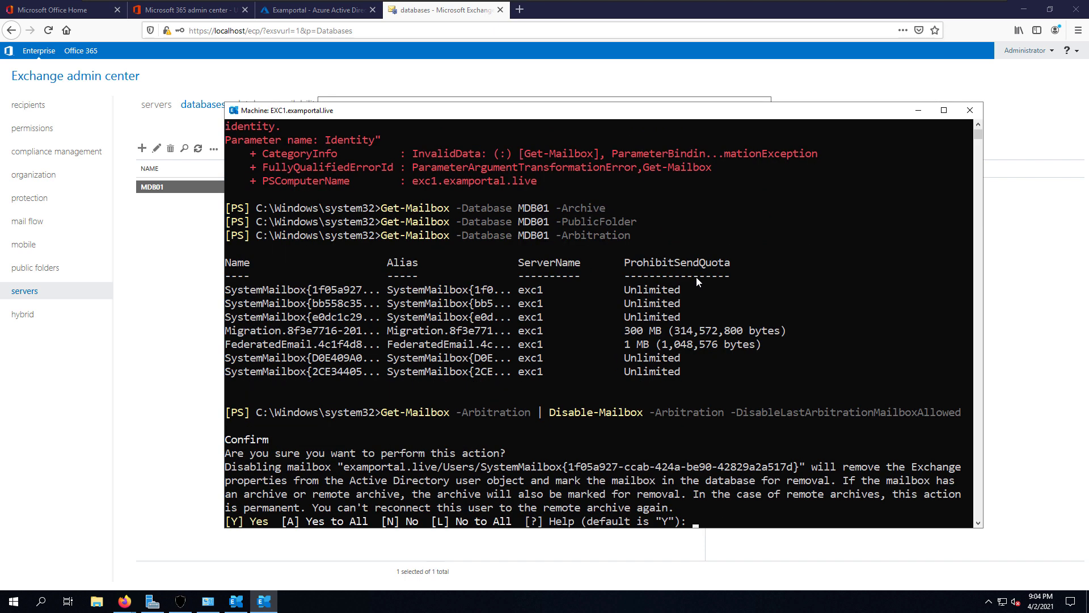
pyautogui.write('A')
pyautogui.press('Return')
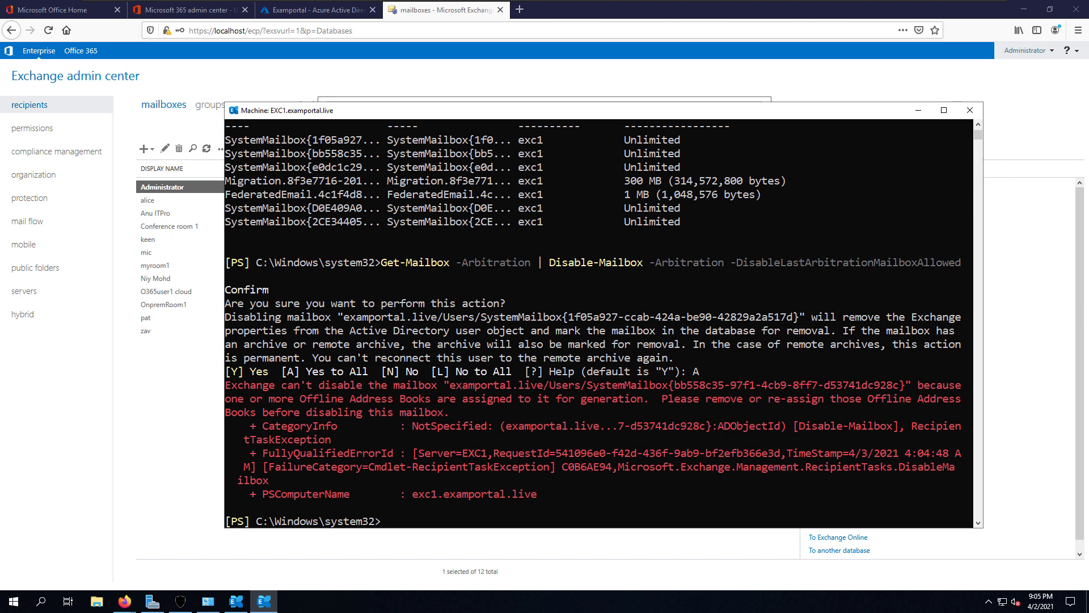
pyautogui.rightClick(892, 390)
pyautogui.press('Return')
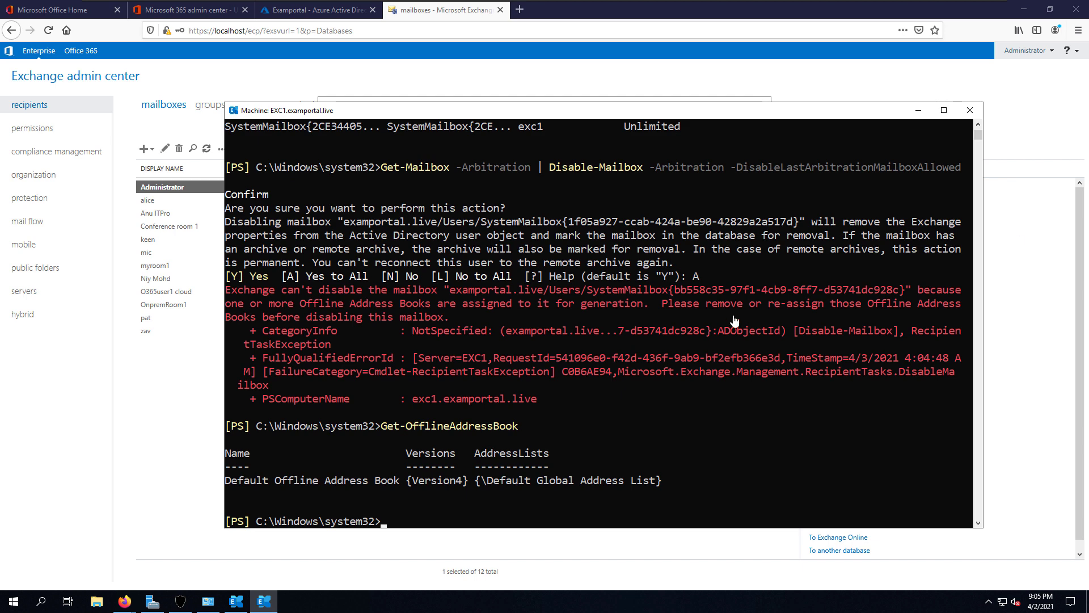
# Step: Remove the "Default Offline Address Book", answering A to both confirmations
pyautogui.write('Remove-OfflineAddressBook -Identity')
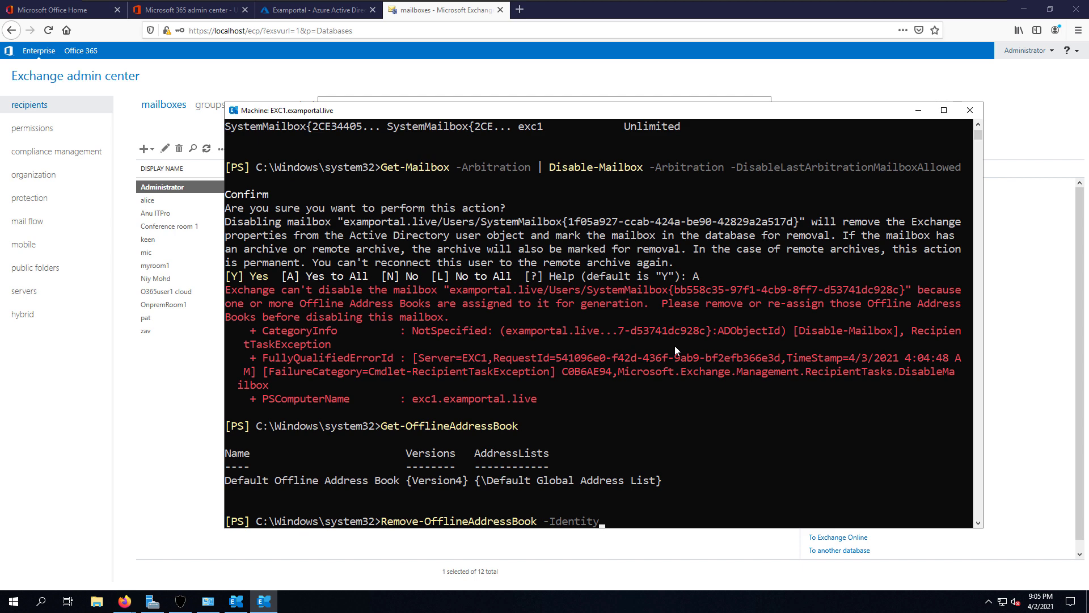
pyautogui.write('\\DEF')
pyautogui.press('BackSpace')
pyautogui.press('BackSpace')
pyautogui.press('BackSpace')
pyautogui.press('BackSpace')
pyautogui.write('.\\de-DE\\')
pyautogui.press('BackSpace')
pyautogui.press('BackSpace')
pyautogui.press('BackSpace')
pyautogui.press('BackSpace')
pyautogui.press('BackSpace')
pyautogui.press('BackSpace')
pyautogui.press('BackSpace')
pyautogui.press('BackSpace')
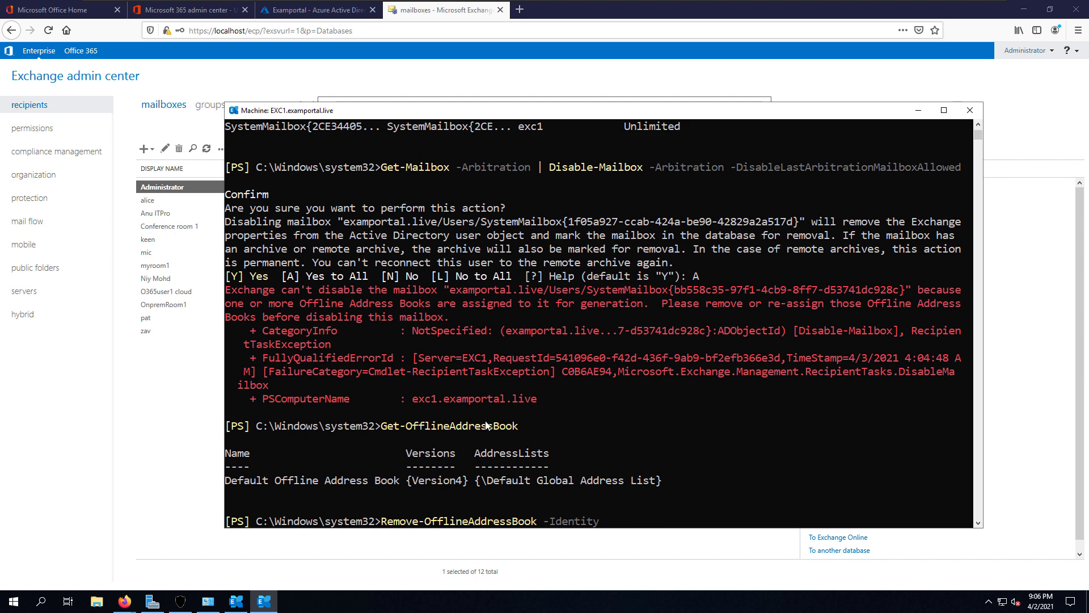
pyautogui.write('"Default Offline Address Book"')
pyautogui.press('Return')
pyautogui.write('a')
pyautogui.press('Return')
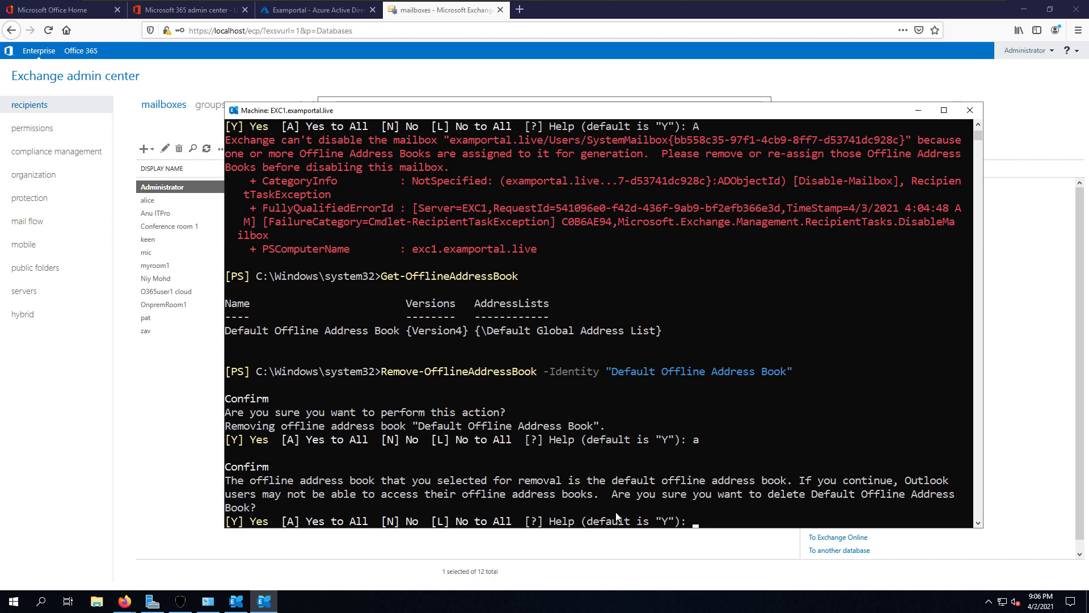
pyautogui.write('A')
pyautogui.press('Return')
# Step: Rerun Get-Mailbox -Database MDB01 -Arbitration to see the one remaining arbitration mailbox
pyautogui.click(617, 502)
pyautogui.press('Up')
pyautogui.press('Up')
pyautogui.press('Up')
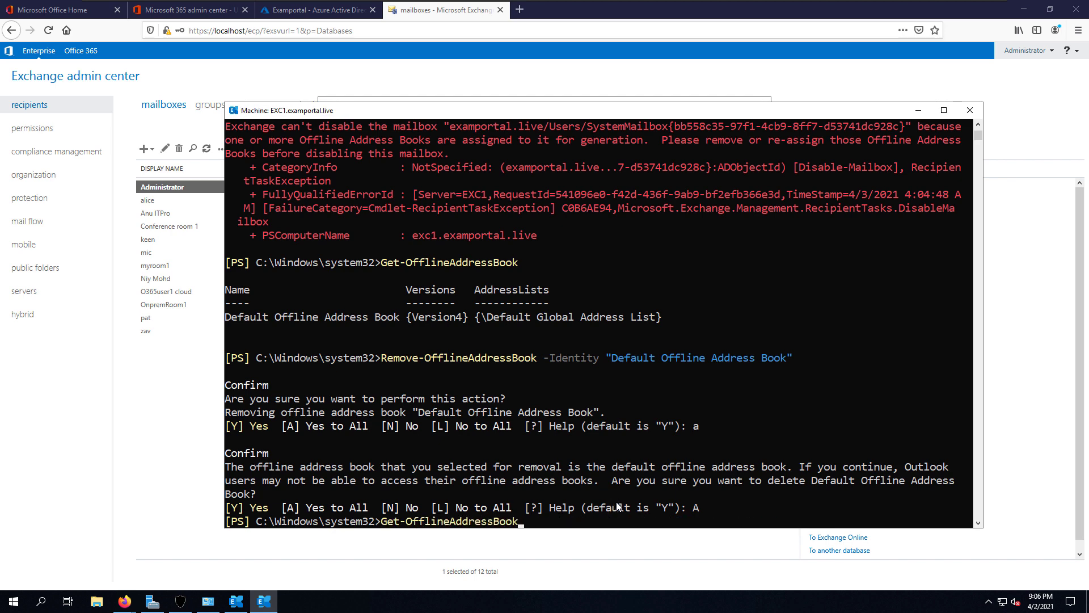
pyautogui.press('Up')
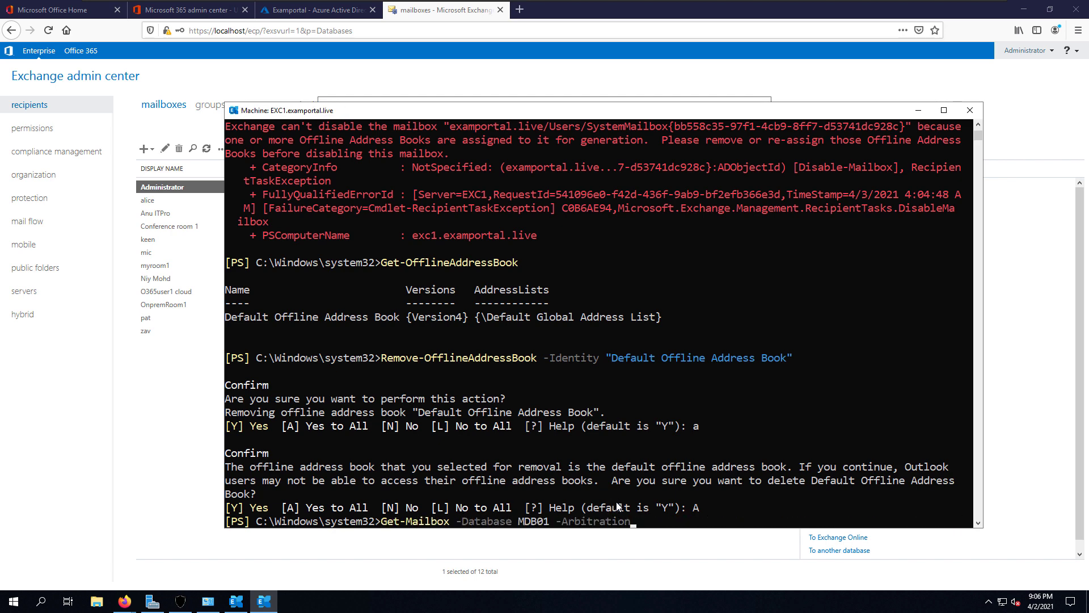
pyautogui.press('Return')
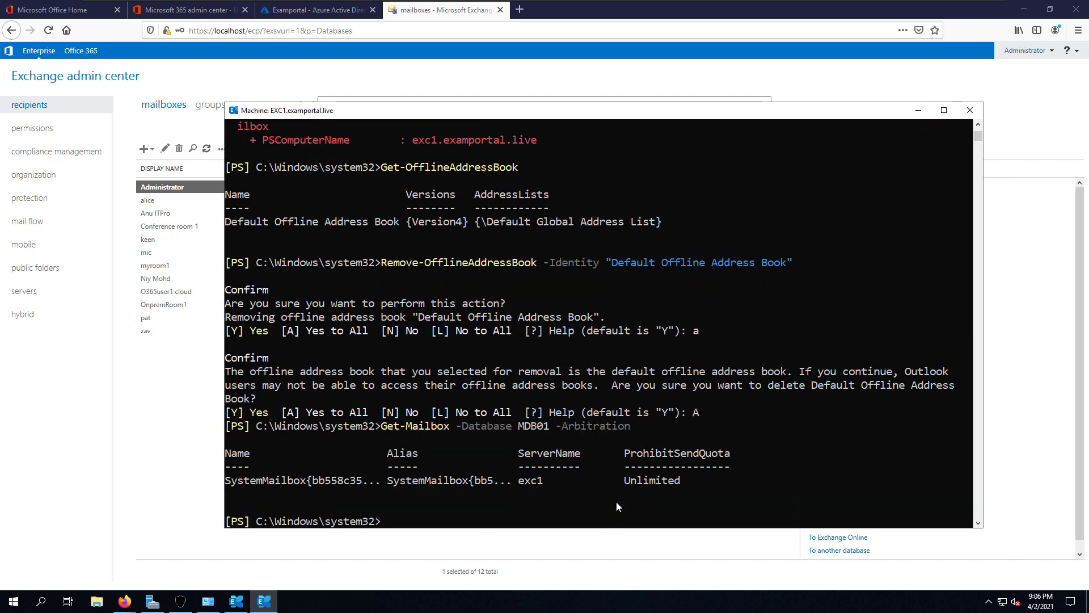
pyautogui.press('Up')
pyautogui.press('Up')
pyautogui.press('Escape')
pyautogui.press('Up')
pyautogui.press('Up')
pyautogui.press('Up')
pyautogui.press('Up')
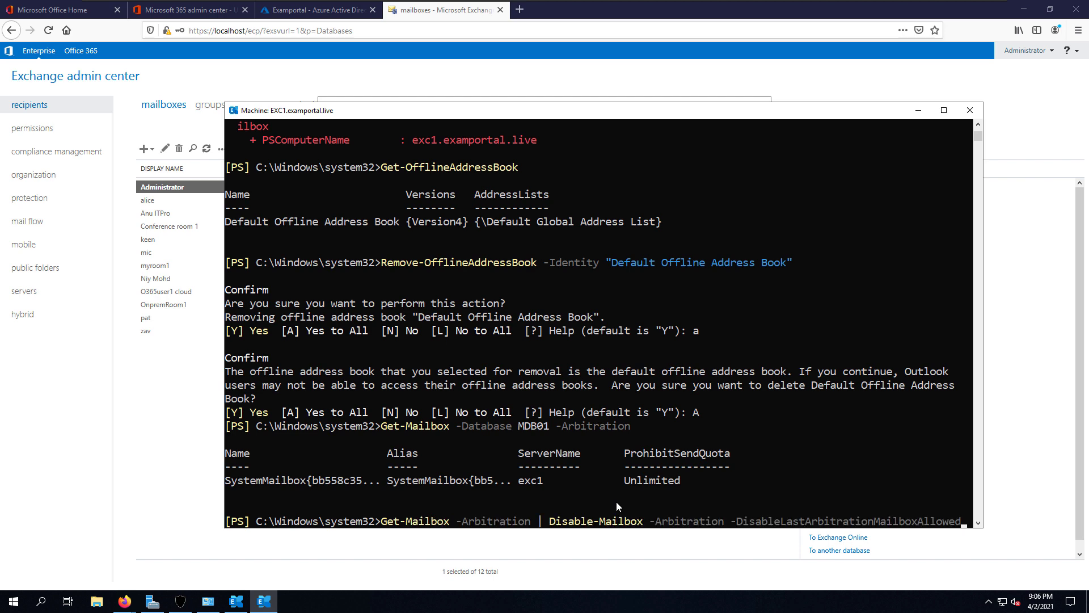
# Step: Disable the last arbitration mailbox, answering A, and verify MDB01 returns none
pyautogui.press('Return')
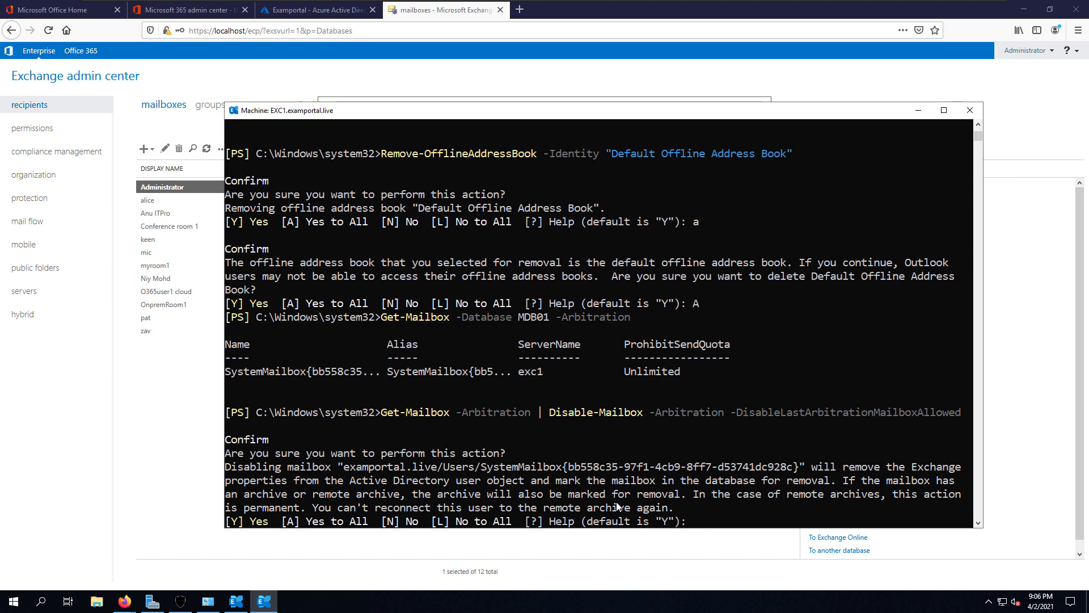
pyautogui.write('a')
pyautogui.press('Return')
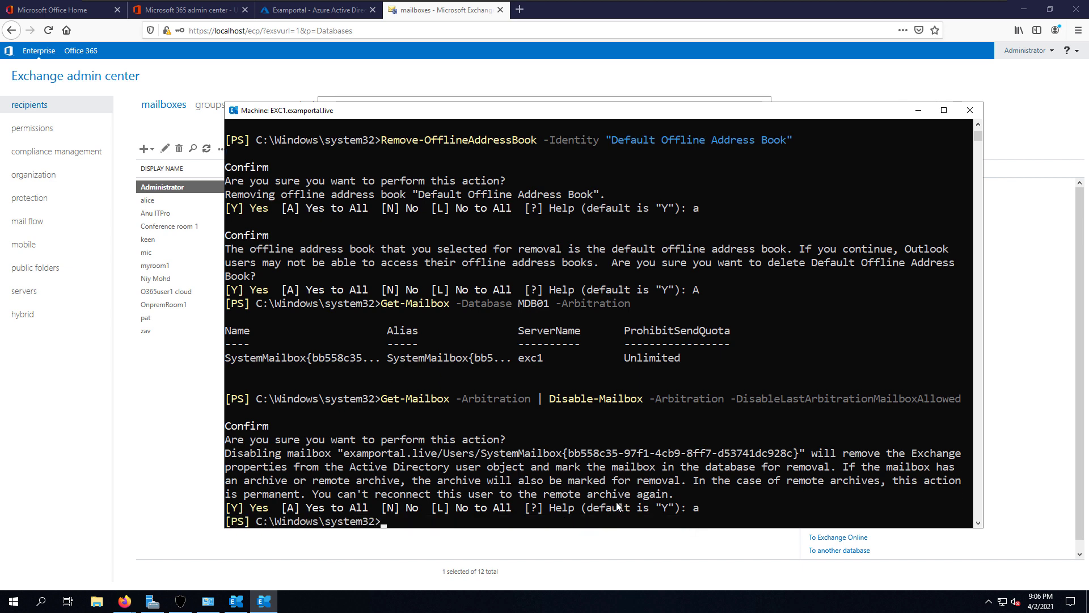
pyautogui.press('Up')
pyautogui.press('Up')
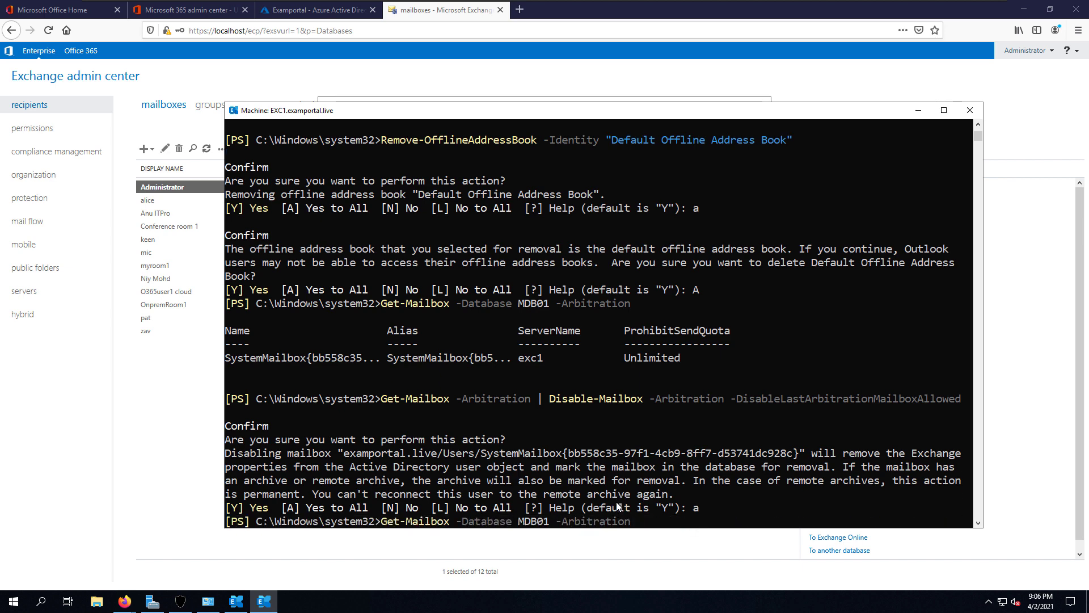
pyautogui.press('Return')
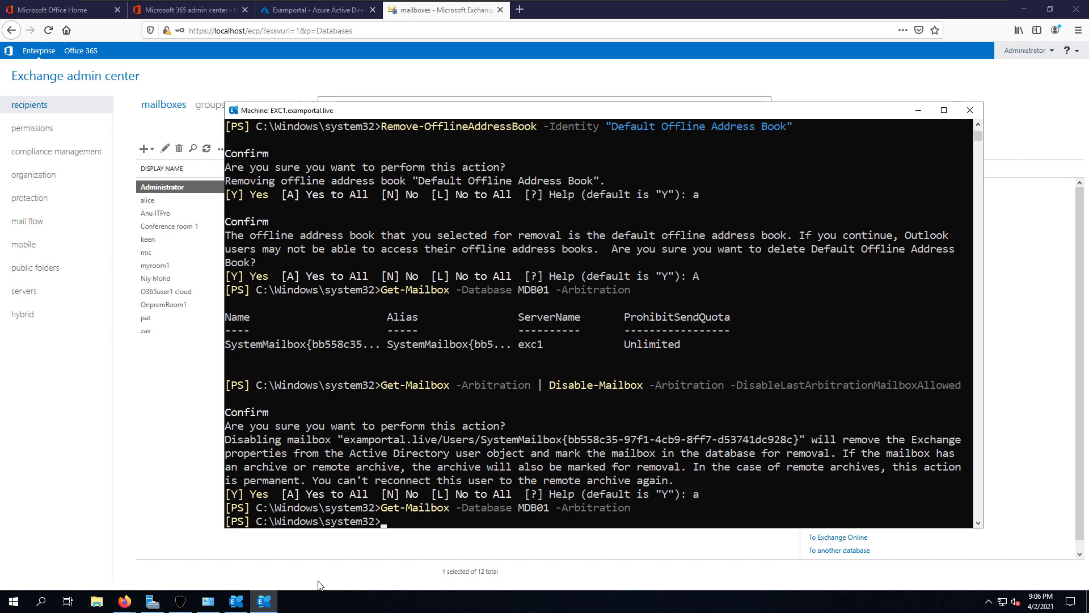
# Step: List the audit log mailboxes in MDB01 with Get-Mailbox -Database MDB01 -AuditLog
pyautogui.press('Up')
pyautogui.press('BackSpace')
pyautogui.press('BackSpace')
pyautogui.press('BackSpace')
pyautogui.press('BackSpace')
pyautogui.press('BackSpace')
pyautogui.press('BackSpace')
pyautogui.press('BackSpace')
pyautogui.press('BackSpace')
pyautogui.press('BackSpace')
pyautogui.press('BackSpace')
pyautogui.write('uditLog')
pyautogui.press('Return')
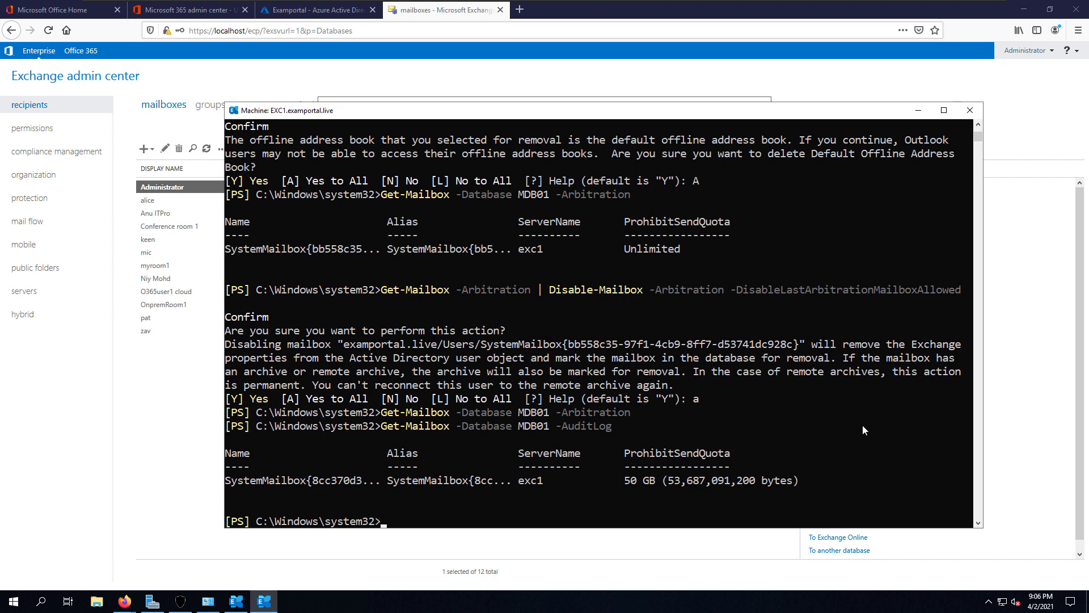
pyautogui.press('Up')
pyautogui.press('Up')
pyautogui.press('Up')
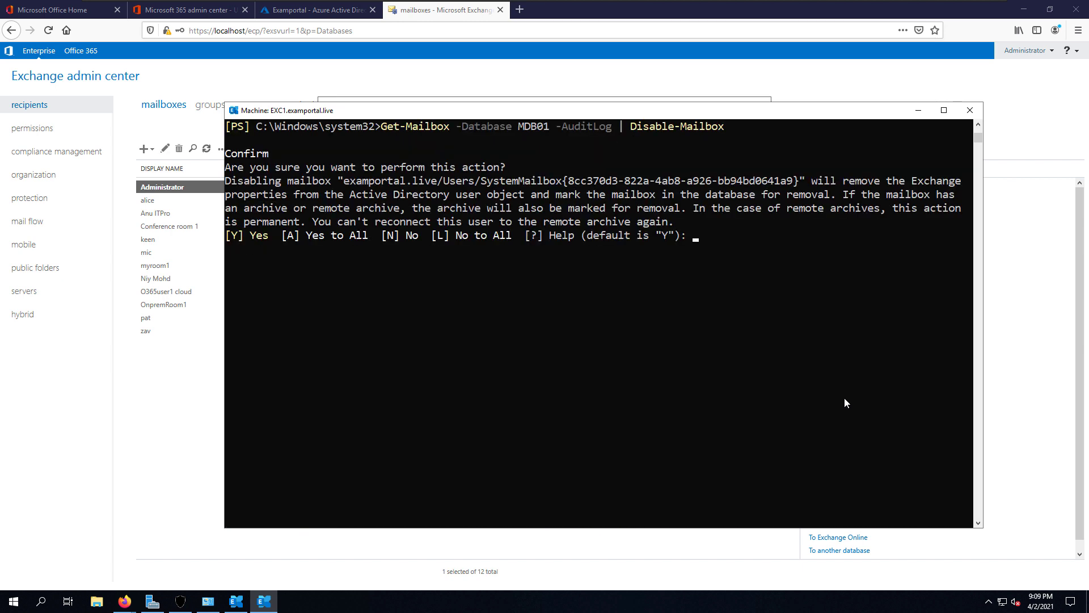
# Step: Confirm disabling the audit log mailbox, verify MDB01 has none left, and review the setup errors
pyautogui.write('A')
pyautogui.press('Up')
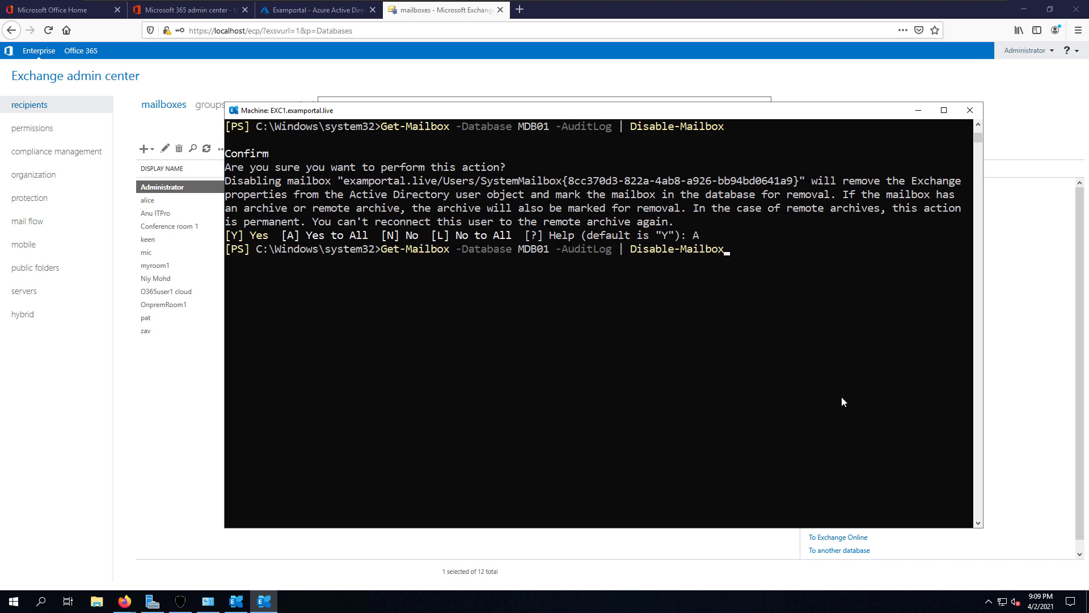
pyautogui.press('BackSpace')
pyautogui.press('BackSpace')
pyautogui.press('BackSpace')
pyautogui.press('BackSpace')
pyautogui.press('BackSpace')
pyautogui.press('BackSpace')
pyautogui.press('BackSpace')
pyautogui.press('BackSpace')
pyautogui.press('BackSpace')
pyautogui.press('BackSpace')
pyautogui.press('BackSpace')
pyautogui.press('BackSpace')
pyautogui.press('BackSpace')
pyautogui.press('BackSpace')
pyautogui.press('BackSpace')
pyautogui.press('BackSpace')
pyautogui.press('BackSpace')
pyautogui.press('BackSpace')
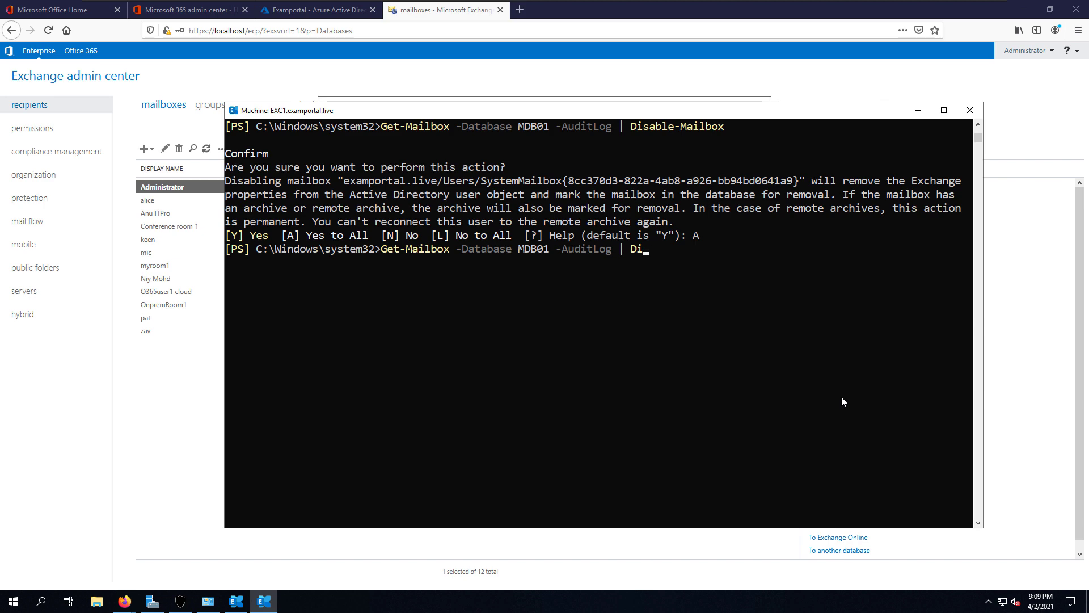
pyautogui.press('Return')
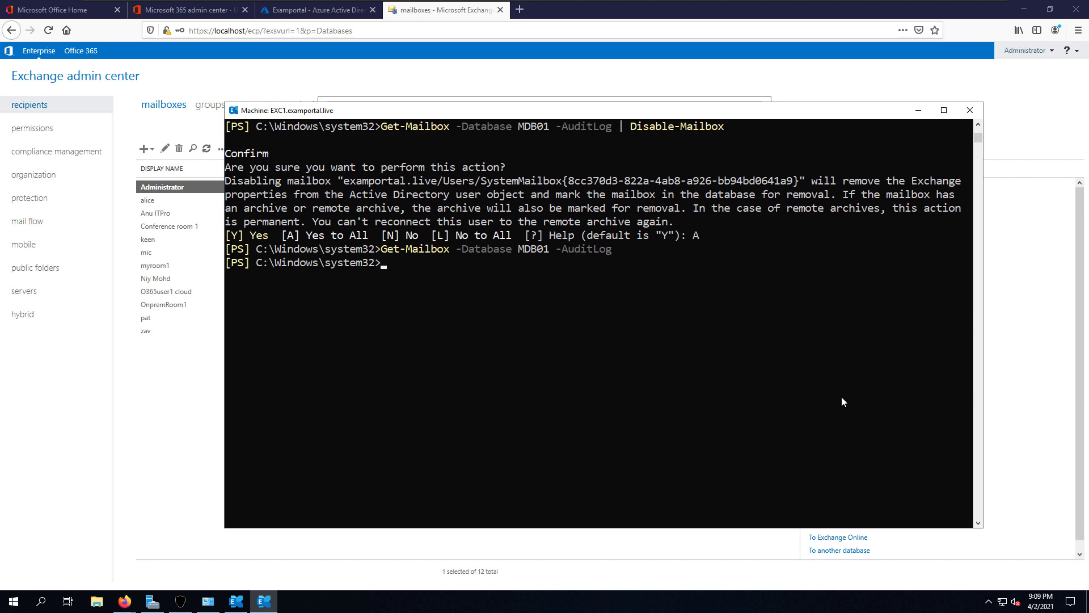
pyautogui.click(248, 597)
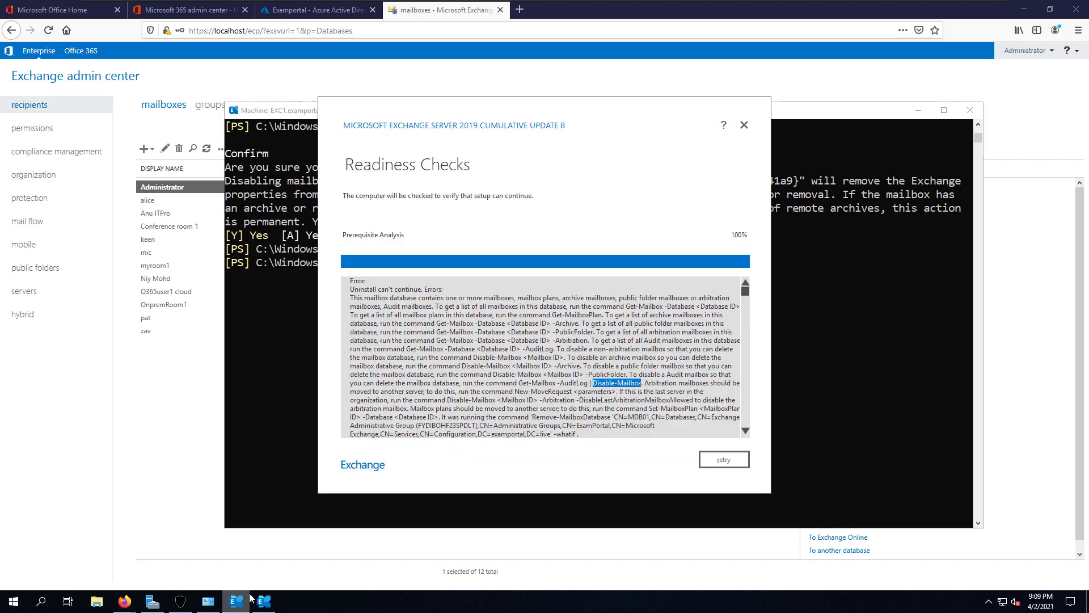
pyautogui.click(521, 356)
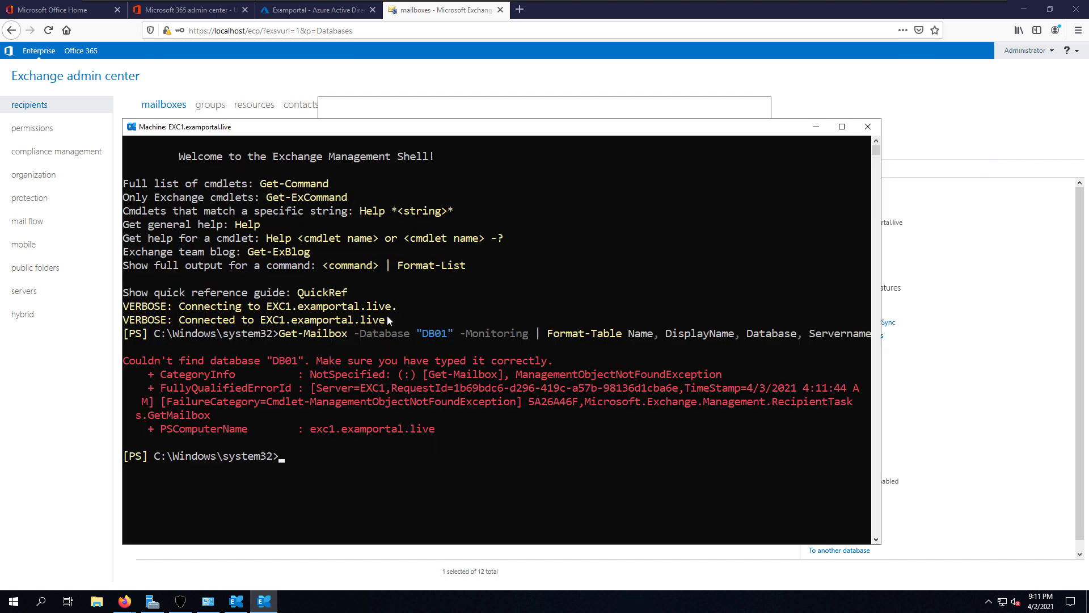
# Step: List MDB01's monitoring mailboxes, correcting the database name from DB01 to MDB01
pyautogui.press('Up')
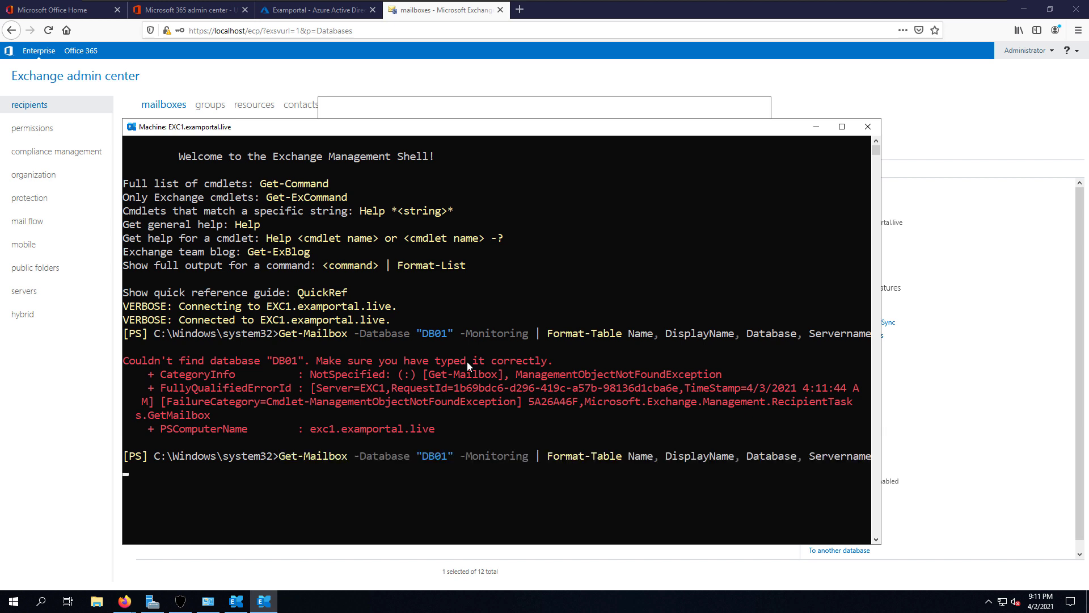
pyautogui.press('Left')
pyautogui.press('Left')
pyautogui.press('Left')
pyautogui.press('Left')
pyautogui.press('Left')
pyautogui.press('Left')
pyautogui.press('Left')
pyautogui.press('Left')
pyautogui.press('Left')
pyautogui.press('Left')
pyautogui.press('Left')
pyautogui.press('Left')
pyautogui.press('Left')
pyautogui.press('Left')
pyautogui.press('Left')
pyautogui.press('Left')
pyautogui.press('Left')
pyautogui.press('Left')
pyautogui.press('Left')
pyautogui.press('Left')
pyautogui.press('Left')
pyautogui.press('Left')
pyautogui.press('Left')
pyautogui.press('Left')
pyautogui.press('Left')
pyautogui.press('Left')
pyautogui.press('Left')
pyautogui.press('Left')
pyautogui.press('Left')
pyautogui.press('Left')
pyautogui.press('Left')
pyautogui.press('Left')
pyautogui.press('Left')
pyautogui.press('Left')
pyautogui.press('Left')
pyautogui.press('Left')
pyautogui.write('M')
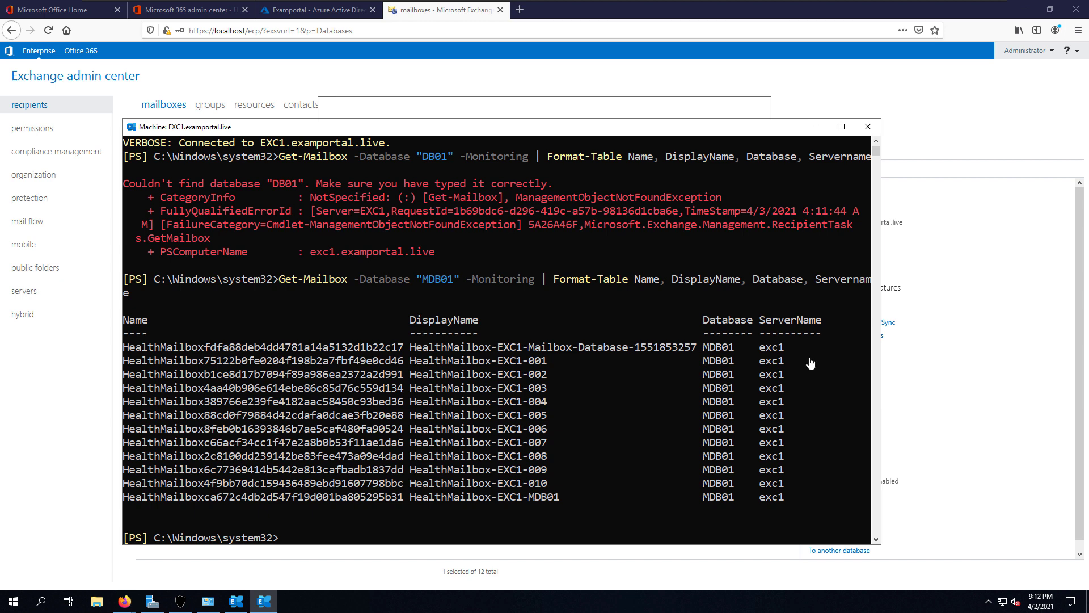
# Step: Disable all monitoring mailboxes in "MDB01" with Disable-Mailbox -Confirm:$false, fixing the database name
pyautogui.write('Get-Mailbox -Database "DB01" -Monitoring | Disable-Mailbox -Confirm:$false')
pyautogui.press('Return')
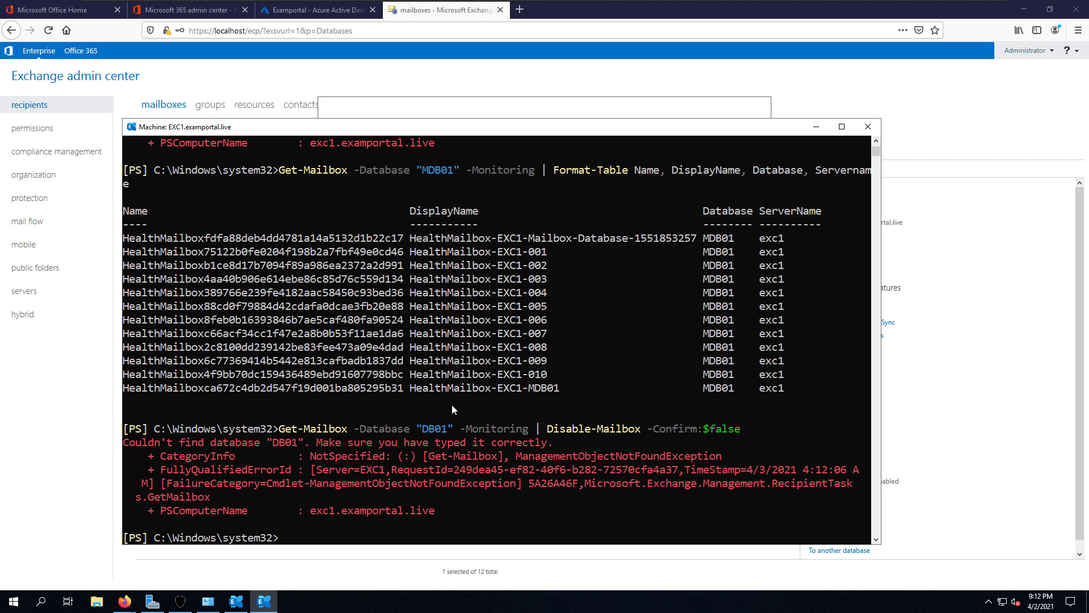
pyautogui.press('Up')
pyautogui.press('Left')
pyautogui.press('Left')
pyautogui.press('Left')
pyautogui.press('Left')
pyautogui.press('Left')
pyautogui.press('Left')
pyautogui.press('Left')
pyautogui.press('Left')
pyautogui.press('Left')
pyautogui.press('Left')
pyautogui.press('Left')
pyautogui.press('Left')
pyautogui.press('Left')
pyautogui.press('Left')
pyautogui.press('Left')
pyautogui.press('Left')
pyautogui.press('Left')
pyautogui.press('Left')
pyautogui.press('Left')
pyautogui.press('Left')
pyautogui.press('Left')
pyautogui.press('Left')
pyautogui.press('Left')
pyautogui.press('Left')
pyautogui.press('Left')
pyautogui.press('Left')
pyautogui.press('Left')
pyautogui.press('Left')
pyautogui.press('Left')
pyautogui.press('Left')
pyautogui.press('Left')
pyautogui.press('Left')
pyautogui.press('Left')
pyautogui.press('Left')
pyautogui.press('Left')
pyautogui.press('Left')
pyautogui.press('Left')
pyautogui.press('Left')
pyautogui.press('Left')
pyautogui.press('Left')
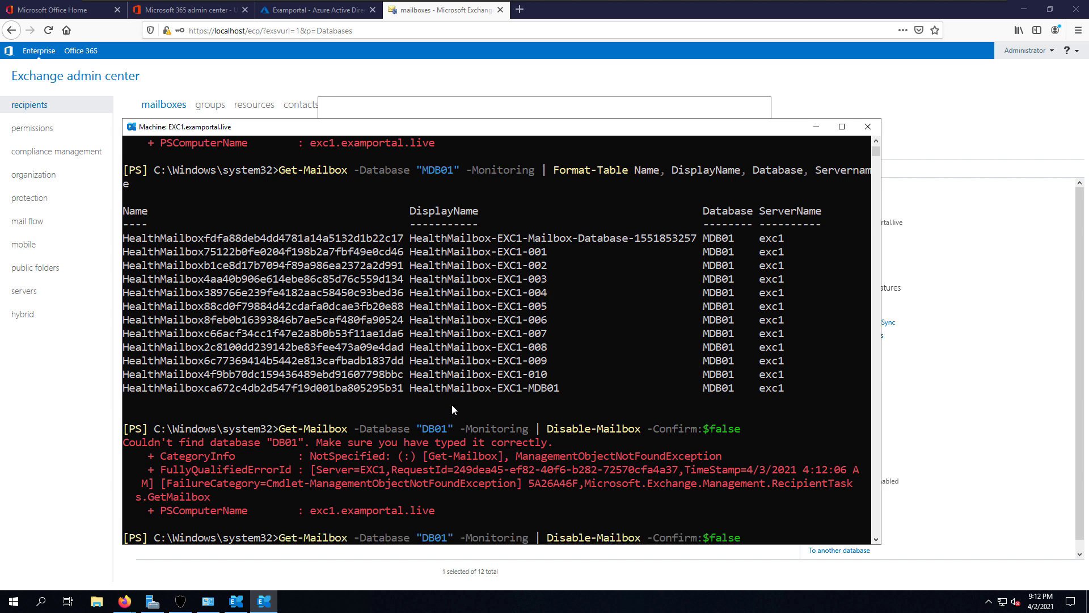
pyautogui.write('M')
pyautogui.press('Return')
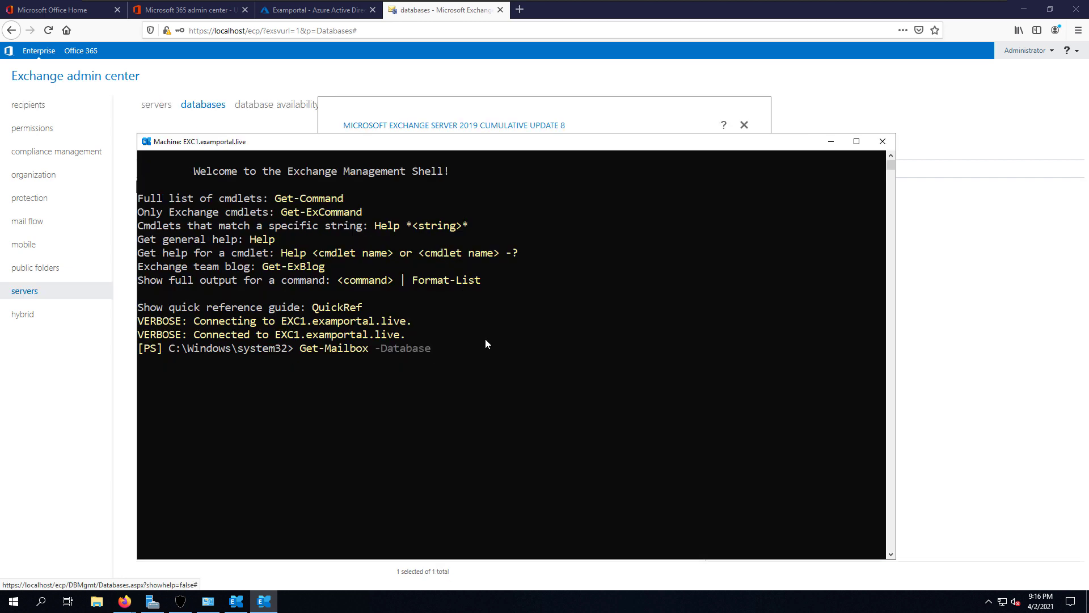
# Step: List every property of the mailboxes in database MDB01 with Get-Mailbox -Database MDB01 | fl
pyautogui.write('M')
pyautogui.moveTo(441, 149); pyautogui.dragTo(517, 168)
pyautogui.write('DB01')
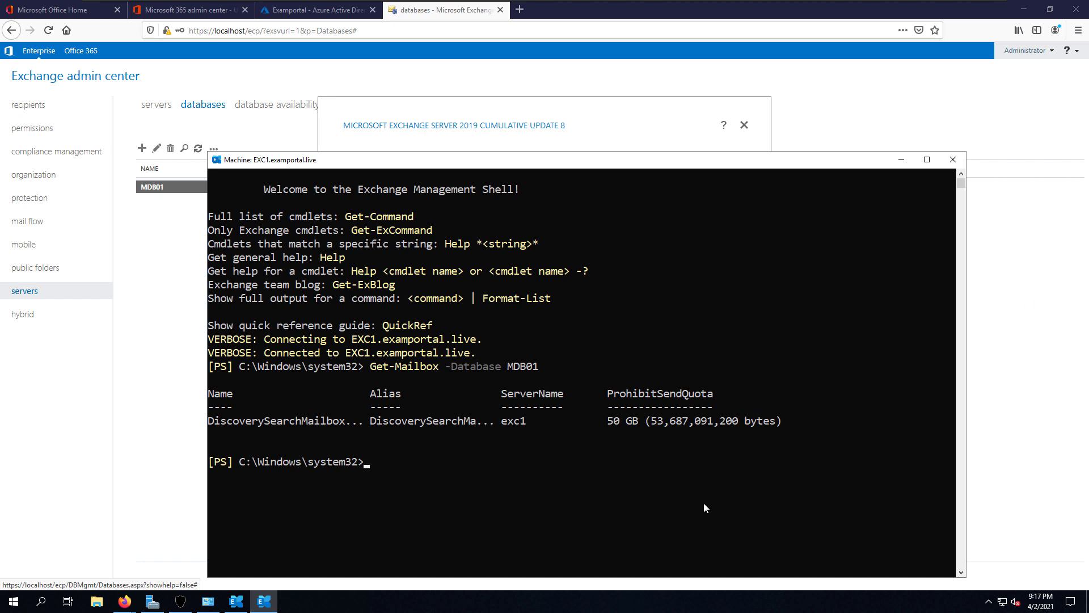
pyautogui.press('Up')
pyautogui.write('| fl')
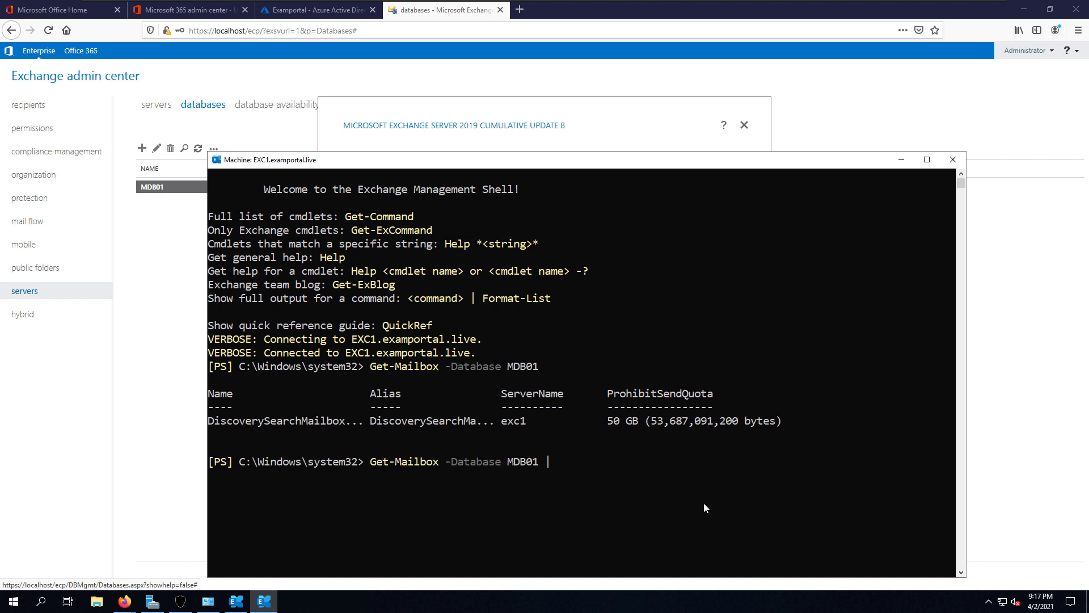
pyautogui.press('Return')
# Step: Copy the DiscoverySearchMailbox full name from the output and start a Remove-Mailbox command
pyautogui.write('Remove-Mailbox')
pyautogui.scroll(20, 550, 473)
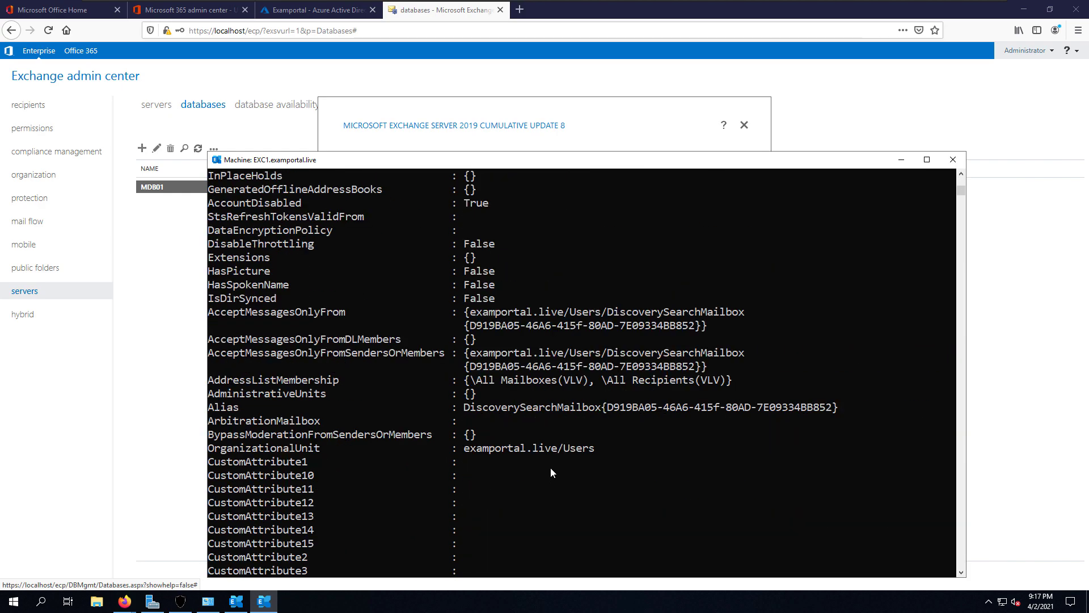
pyautogui.scroll(20, 551, 468)
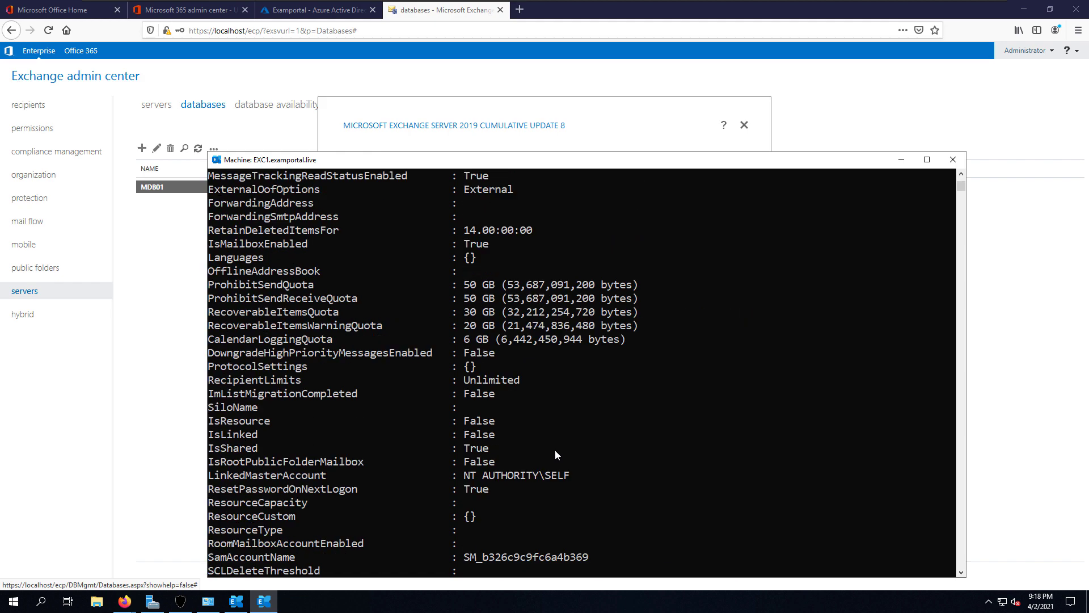
pyautogui.scroll(14, 554, 454)
pyautogui.scroll(-4, 555, 454)
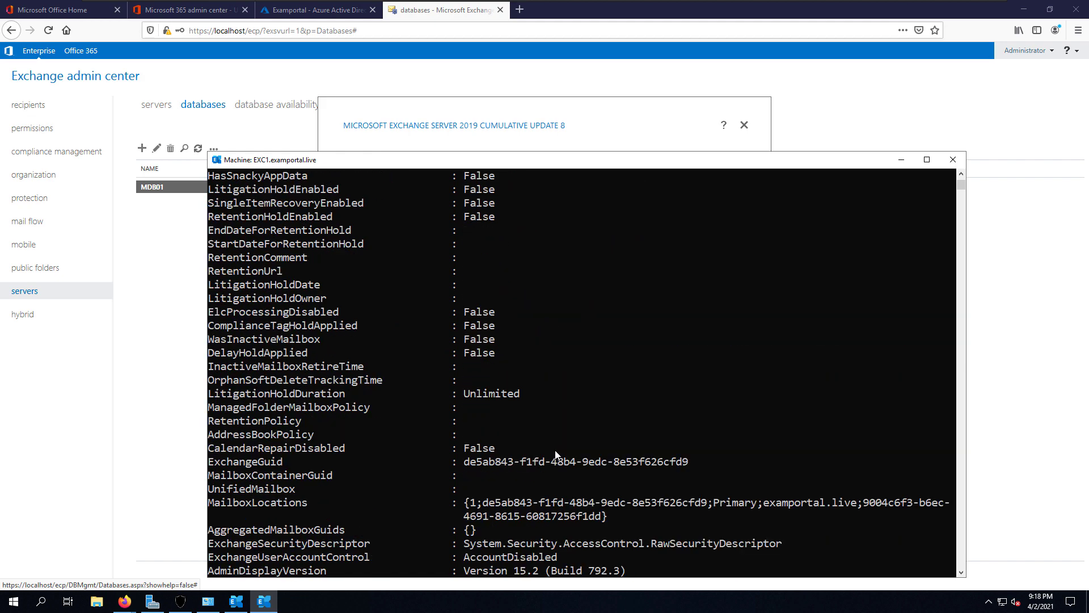
pyautogui.scroll(20, 486, 486)
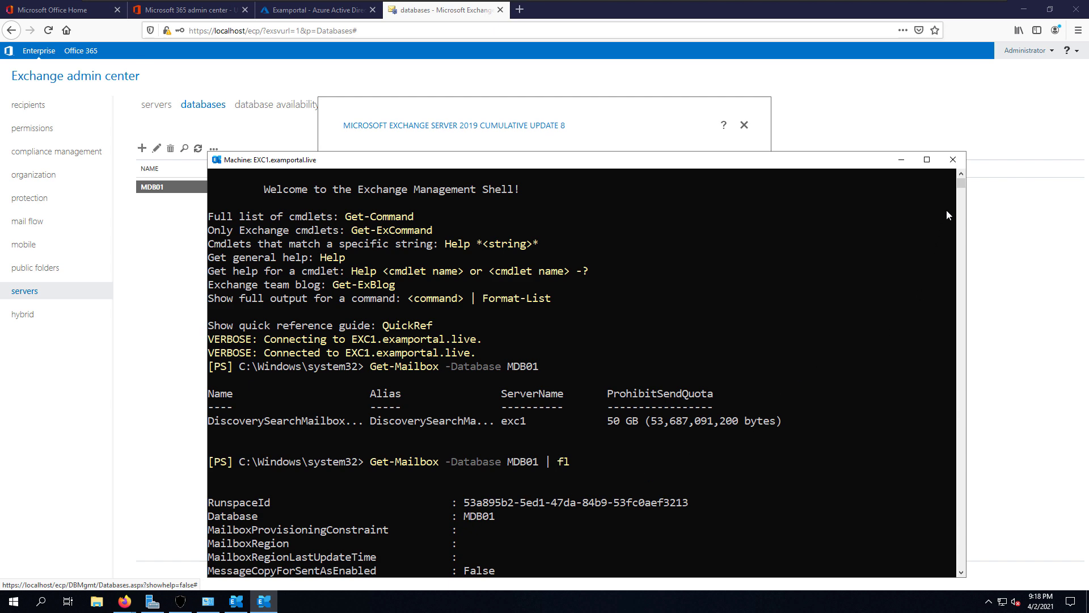
pyautogui.scroll(-20, 946, 218)
pyautogui.moveTo(467, 355); pyautogui.dragTo(826, 360)
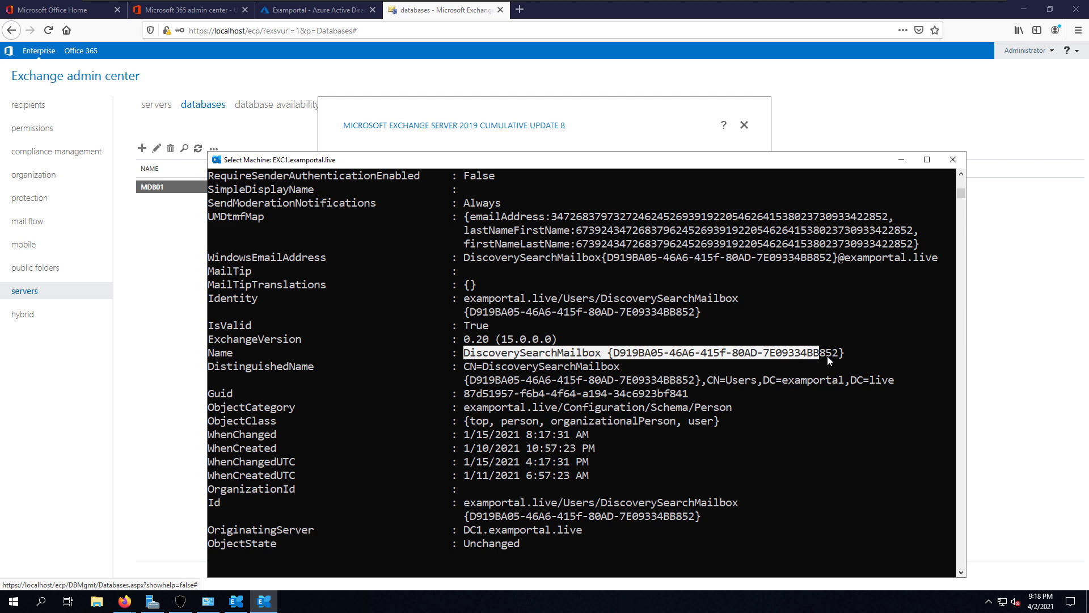
pyautogui.rightClick(840, 355)
pyautogui.write('Remove-Mailbox')
pyautogui.scroll(-5, 825, 377)
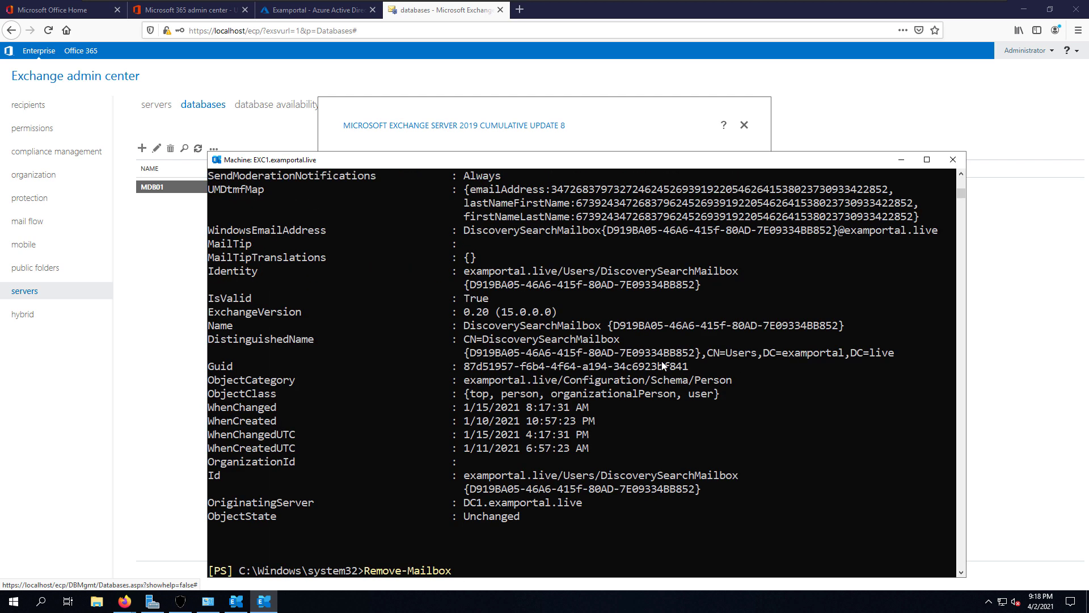
# Step: Remove the DiscoverySearchMailbox by pasting its quoted name into Remove-Mailbox and answering A
pyautogui.write('""')
pyautogui.press('Left')
pyautogui.rightClick(485, 345)
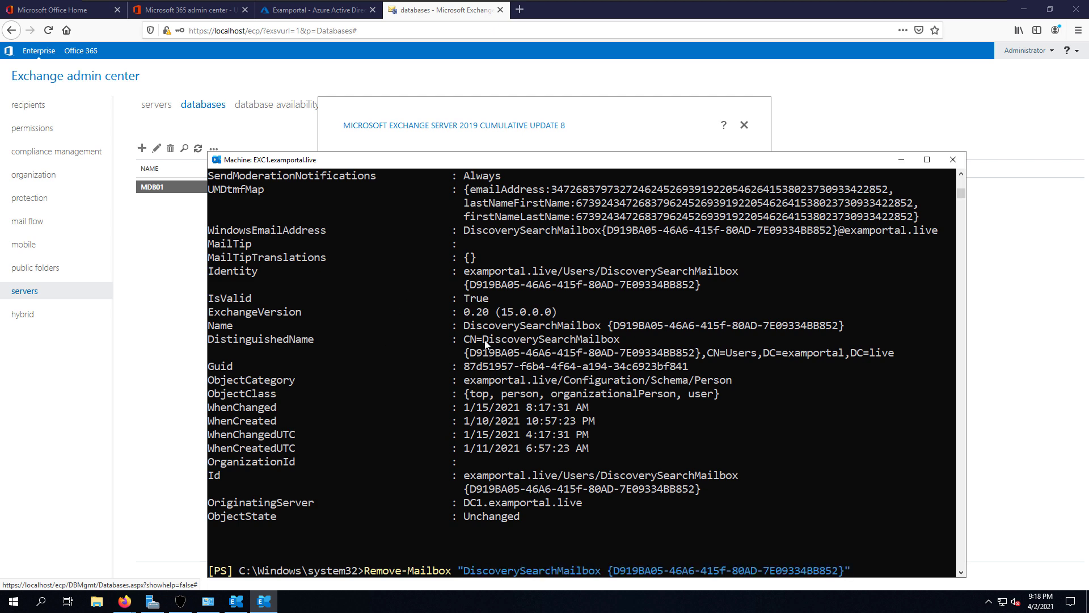
pyautogui.press('Return')
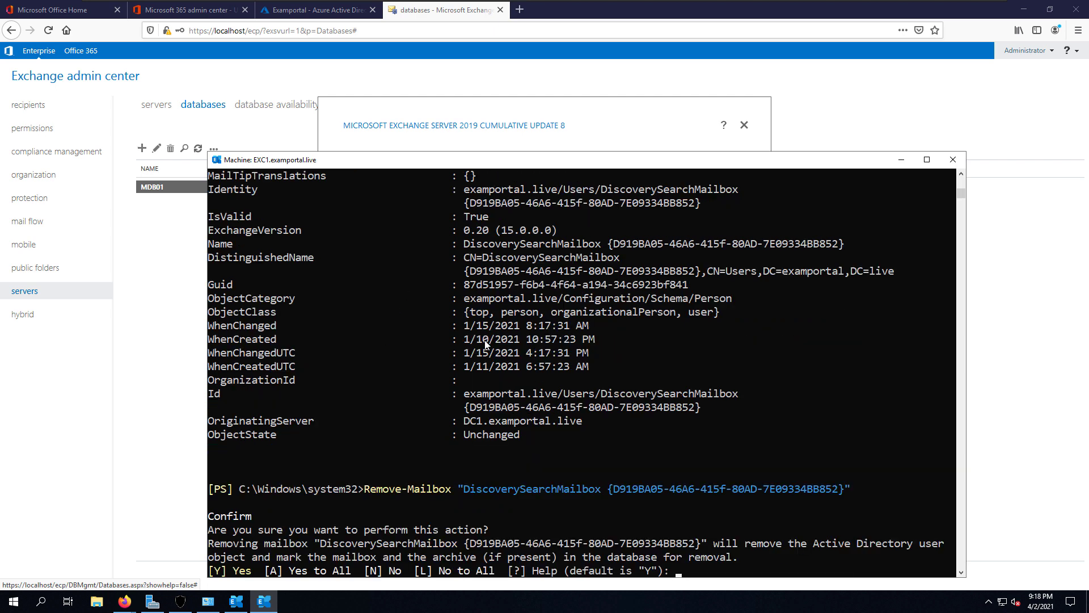
pyautogui.write('A')
pyautogui.press('Return')
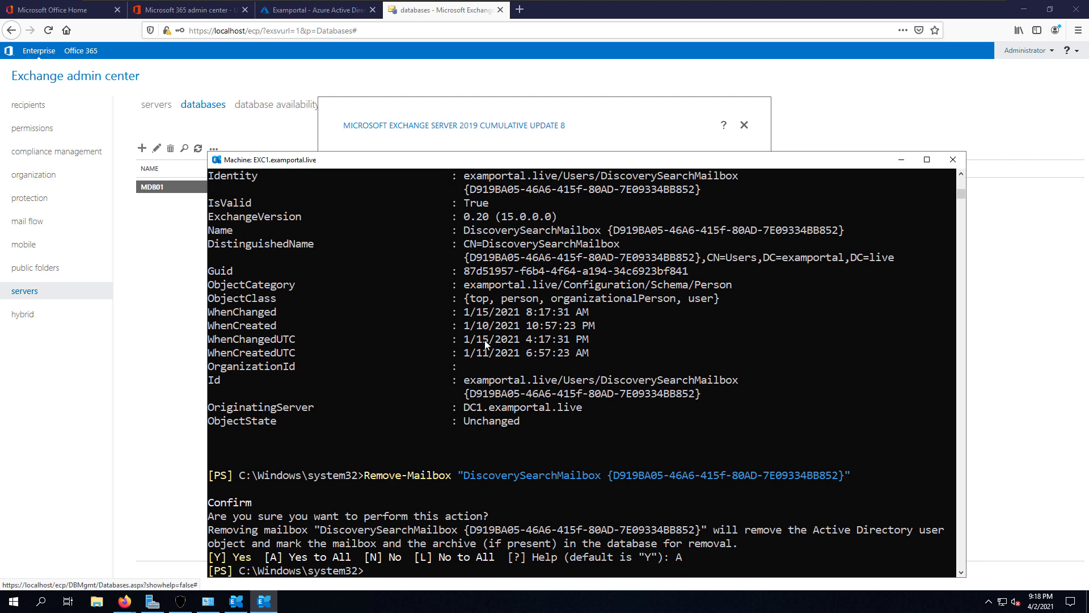
# Step: Copy Get-MailboxPlan from the setup error to the shell prompt, then begin deleting MDB01
pyautogui.click(583, 146)
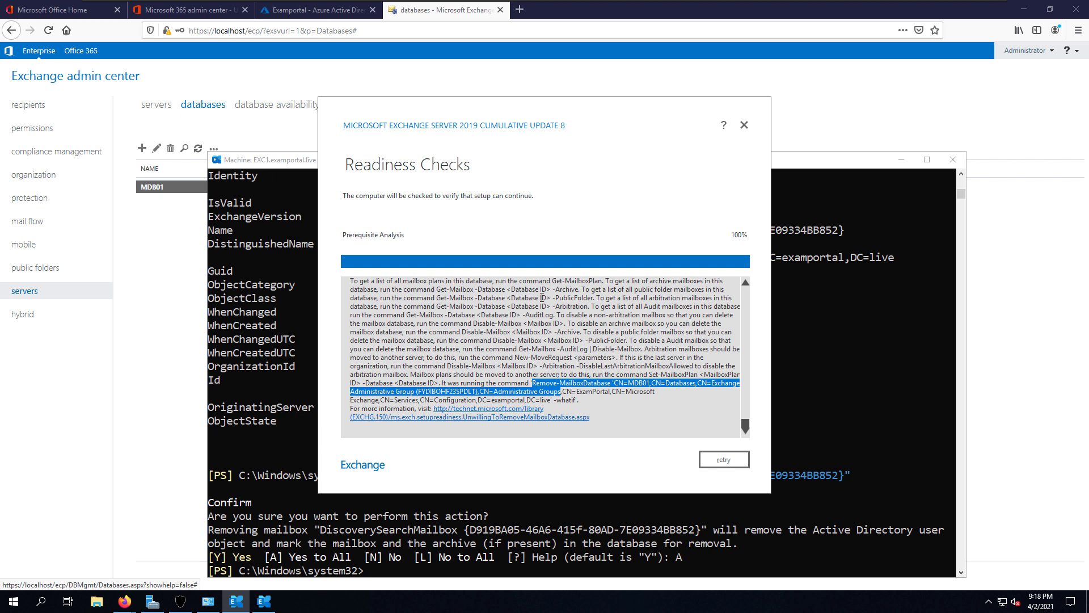
pyautogui.moveTo(555, 281); pyautogui.dragTo(599, 311)
pyautogui.doubleClick(600, 314)
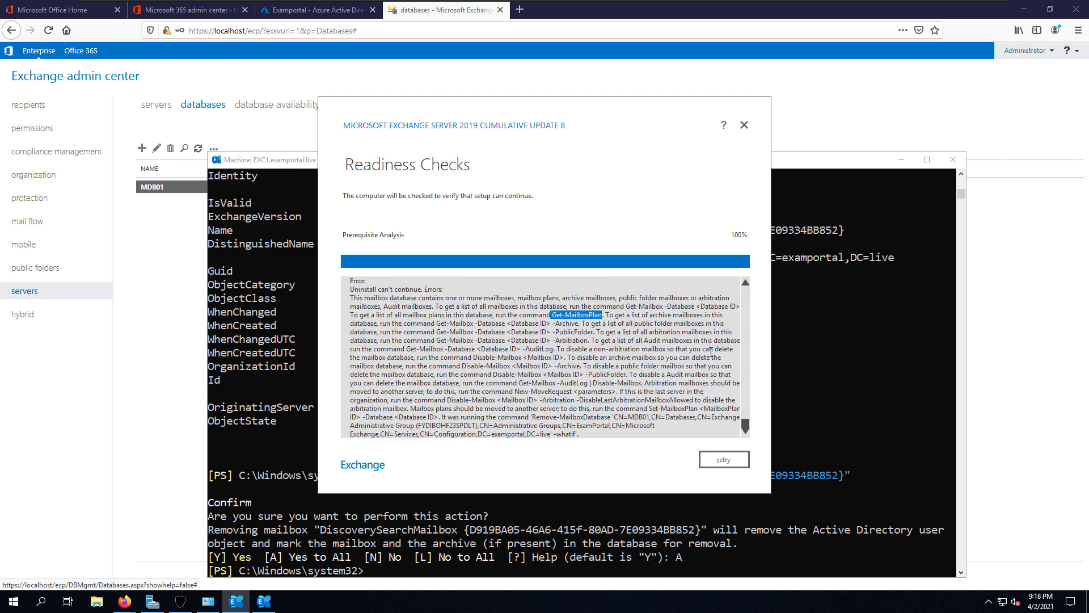
pyautogui.click(812, 355)
pyautogui.rightClick(587, 461)
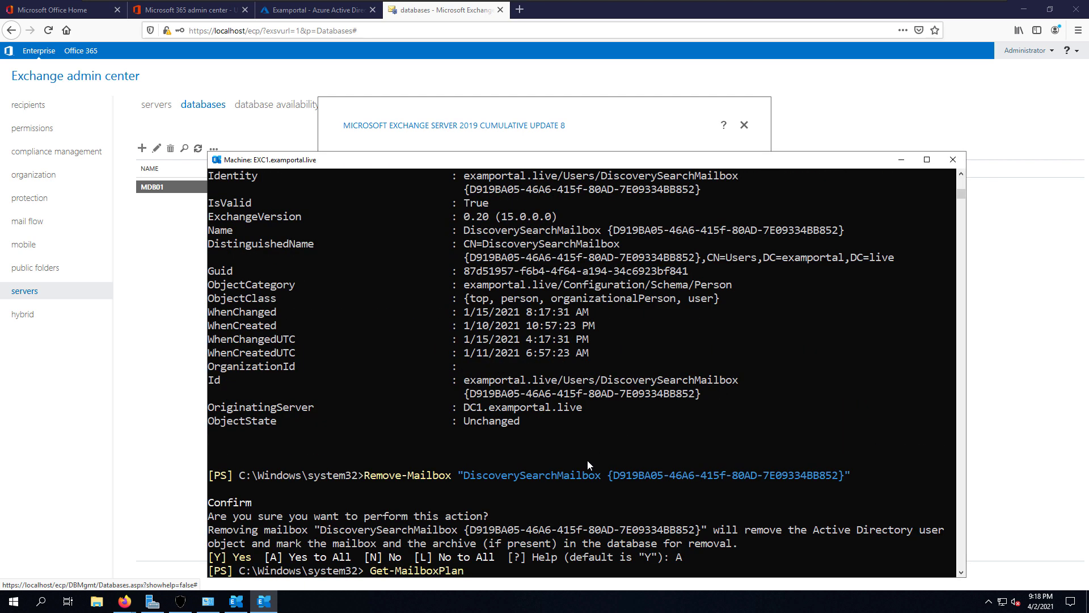
pyautogui.click(170, 148)
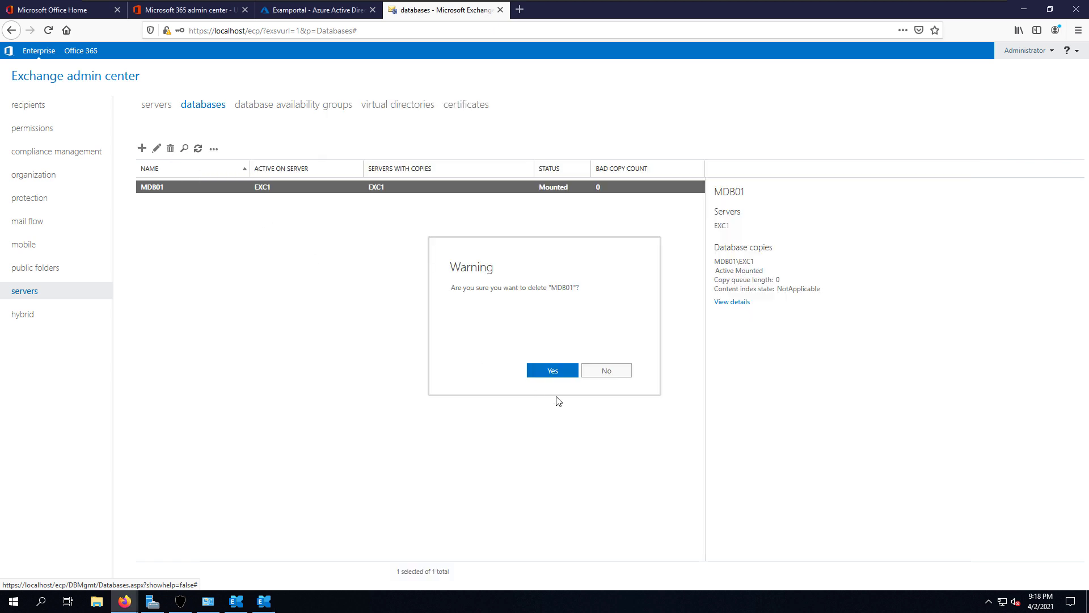
# Step: Confirm deletion of database MDB01 and close the Exchange Management Shell window
pyautogui.click(566, 370)
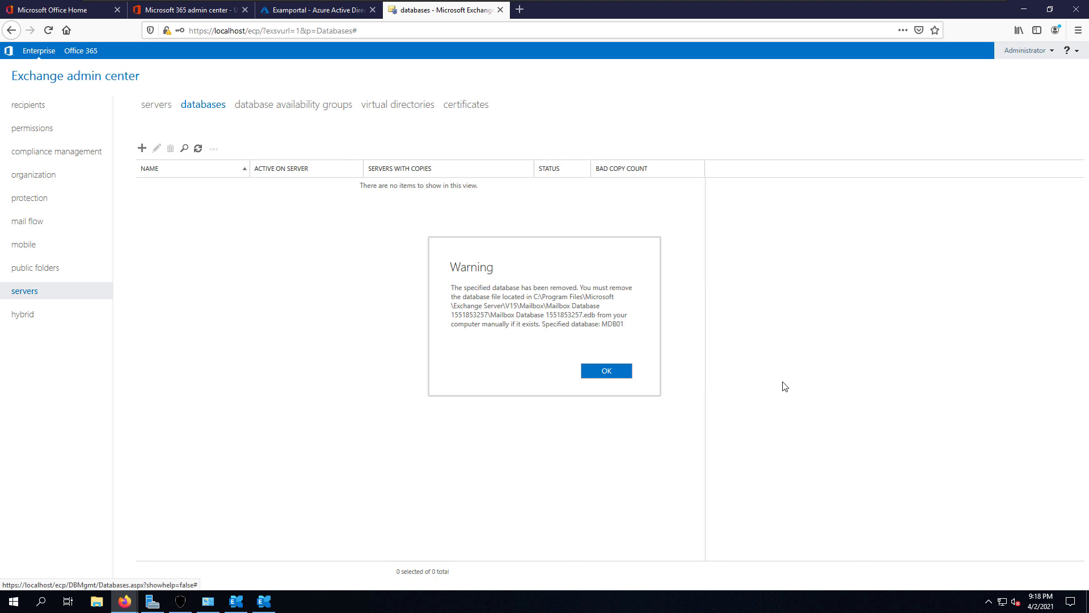
pyautogui.click(607, 371)
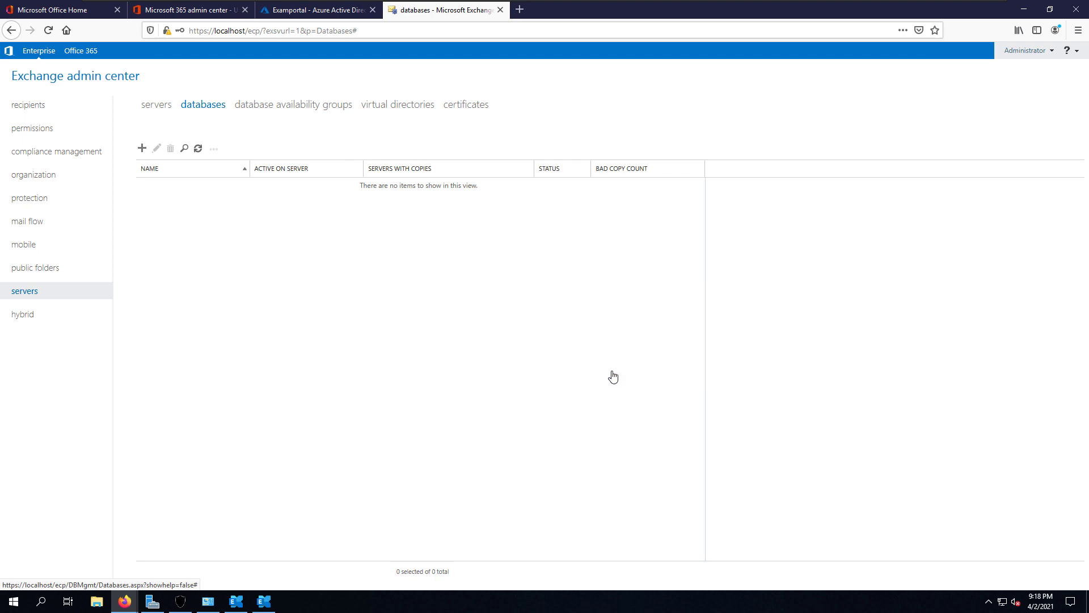
pyautogui.click(263, 601)
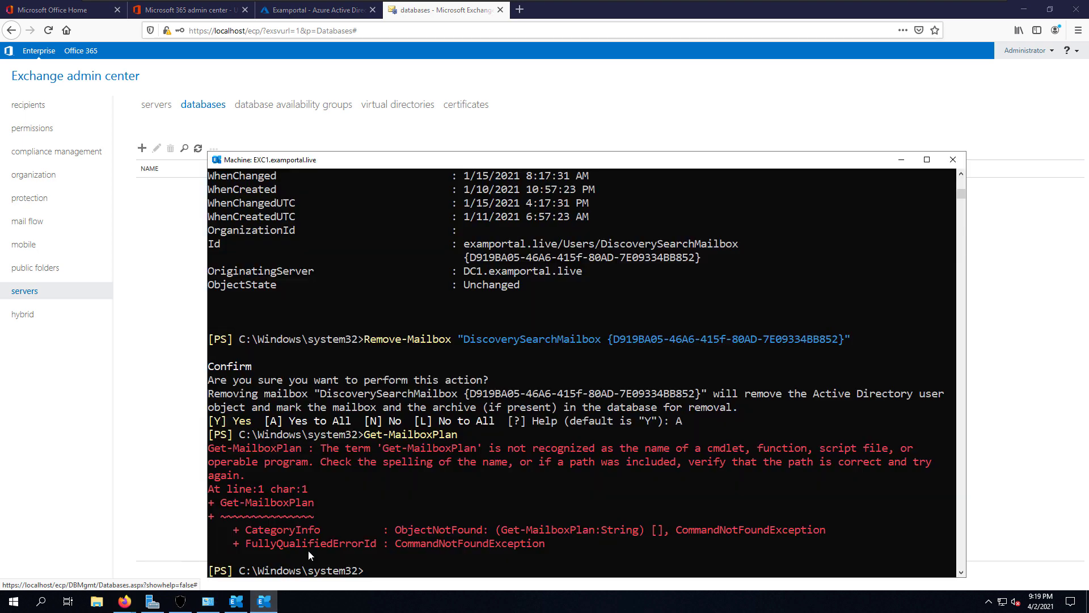
pyautogui.click(957, 162)
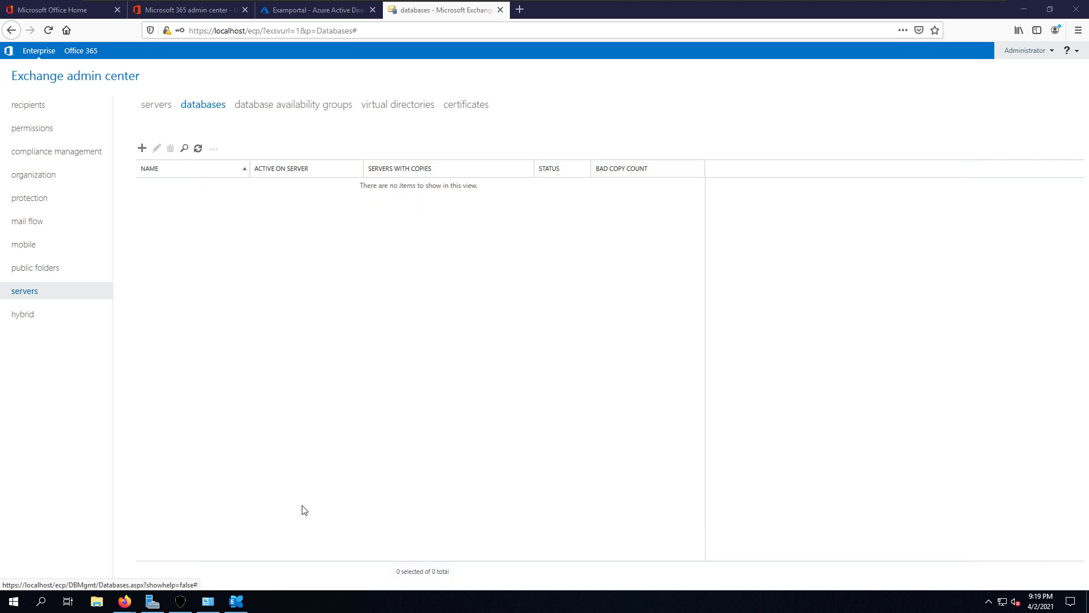
pyautogui.click(236, 601)
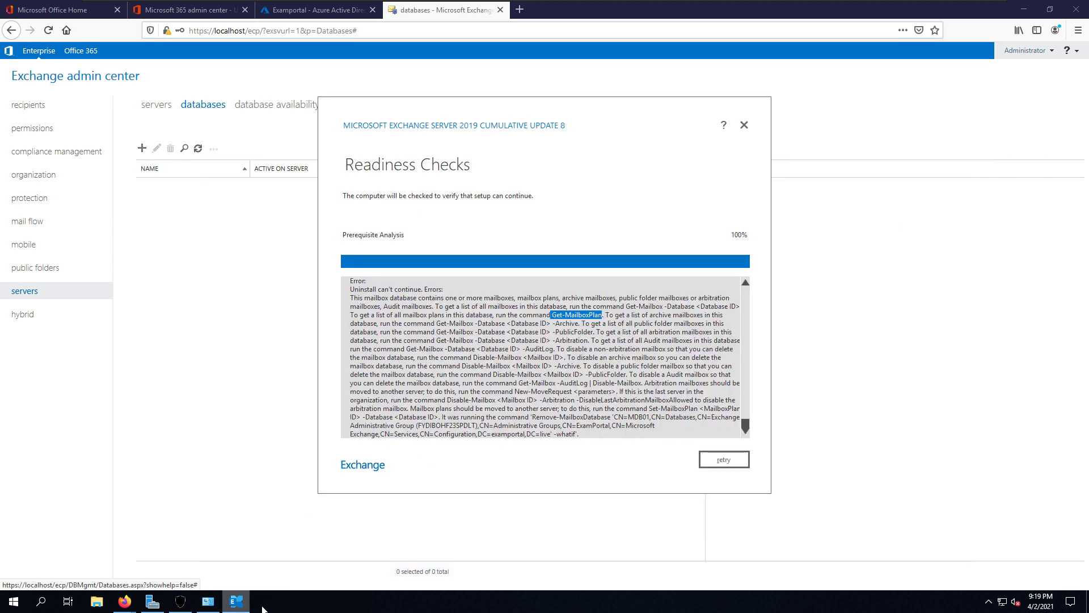
# Step: Rerun the readiness checks, uninstall Exchange Server 2019, and finish setup
pyautogui.click(734, 461)
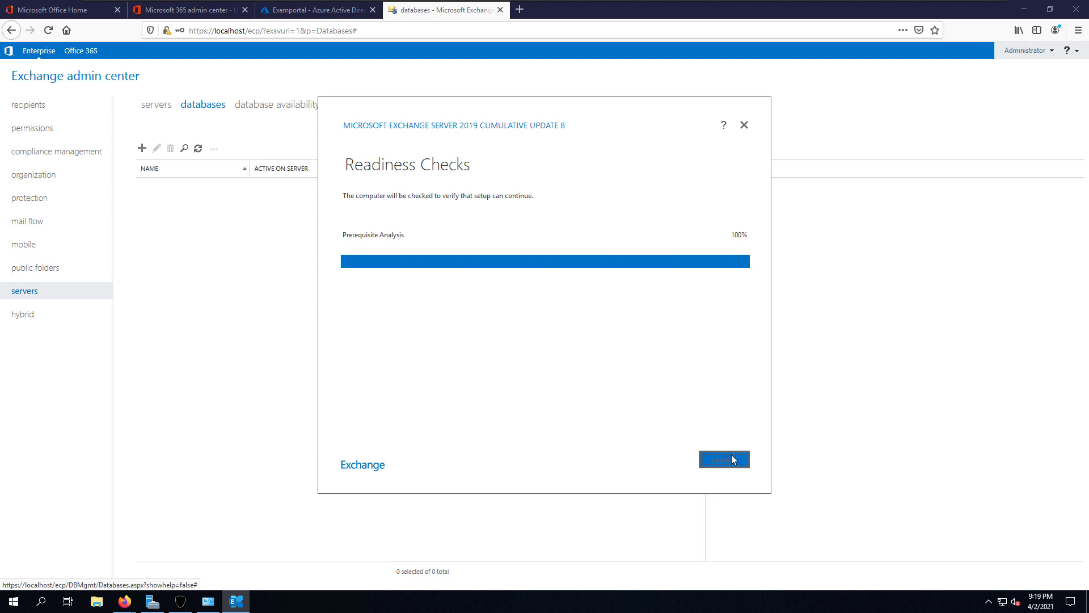
pyautogui.click(732, 460)
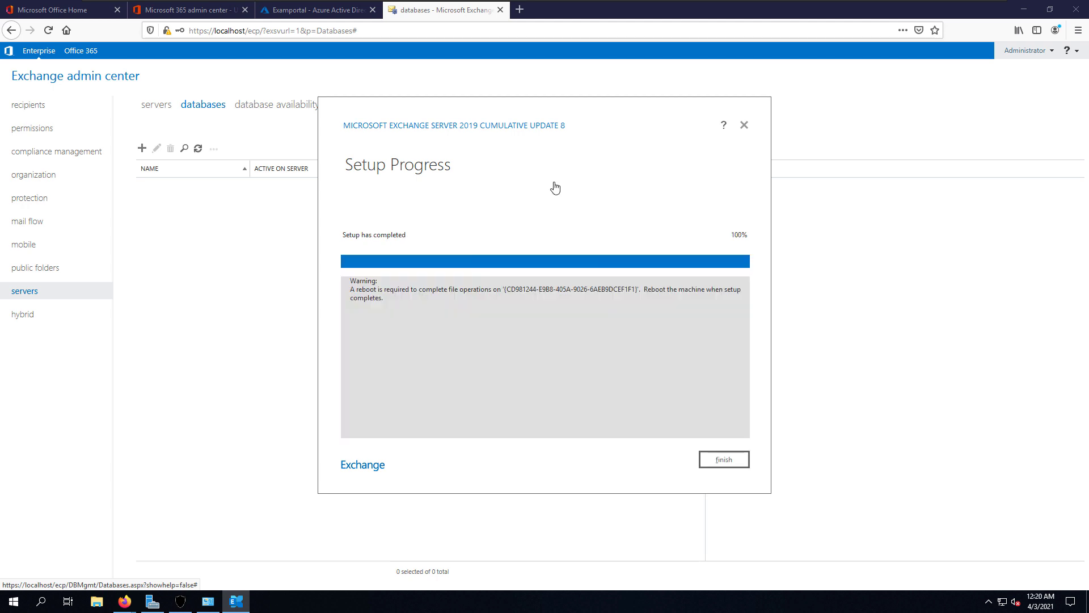
pyautogui.click(723, 460)
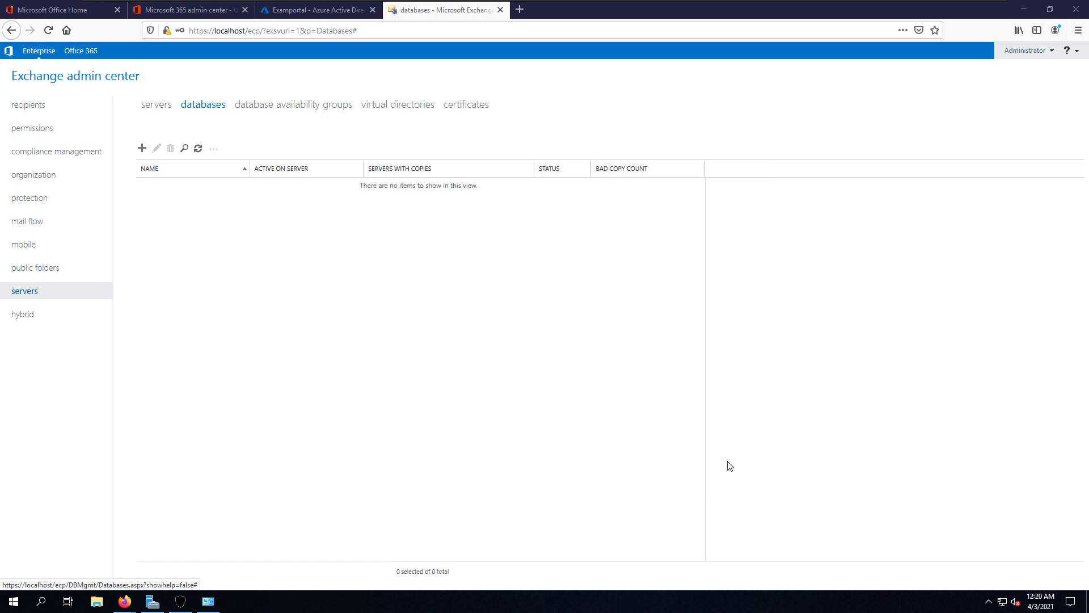
# Step: Close Firefox with all its tabs, the database popup, and Programs and Features
pyautogui.click(1077, 9)
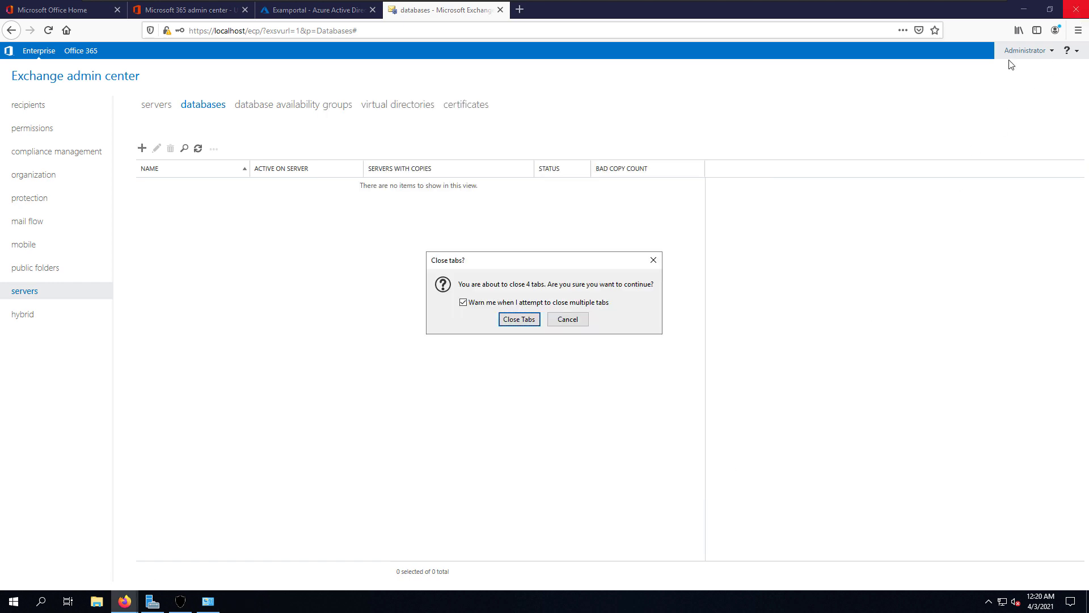
pyautogui.click(527, 320)
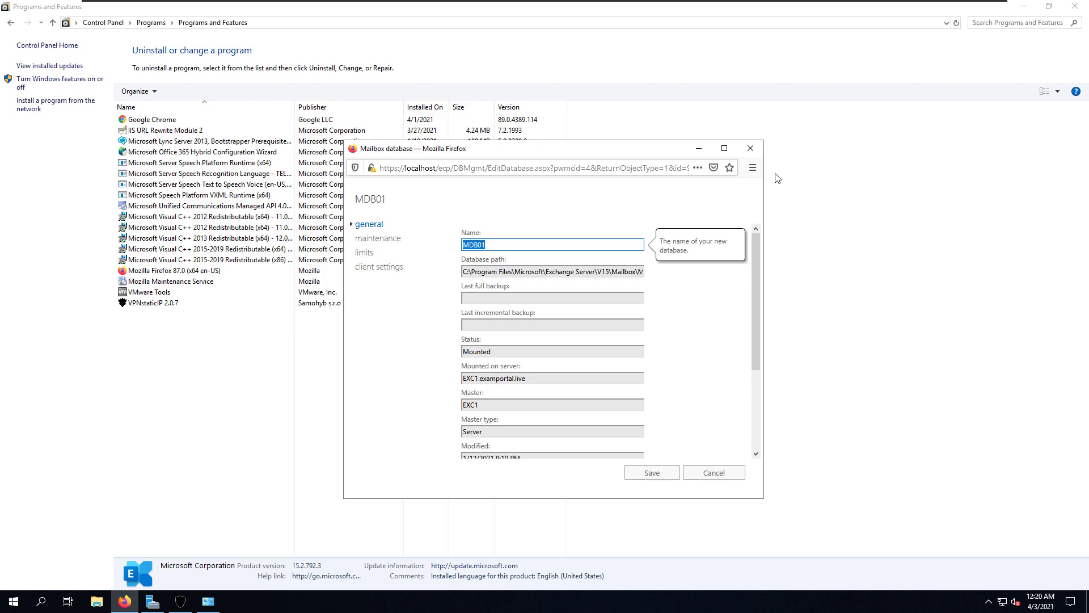
pyautogui.click(759, 148)
pyautogui.click(1075, 6)
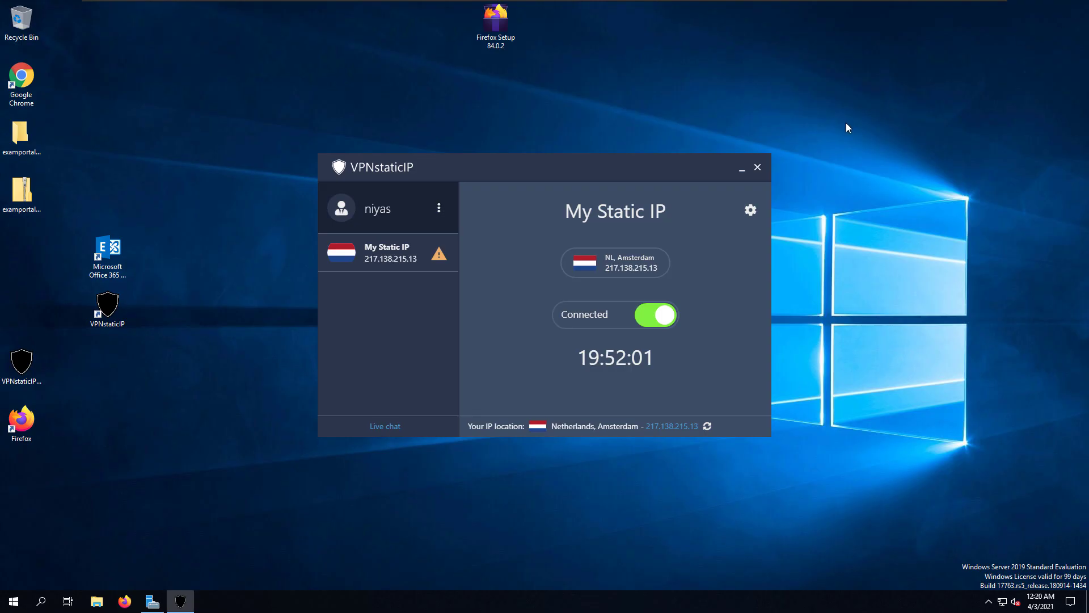